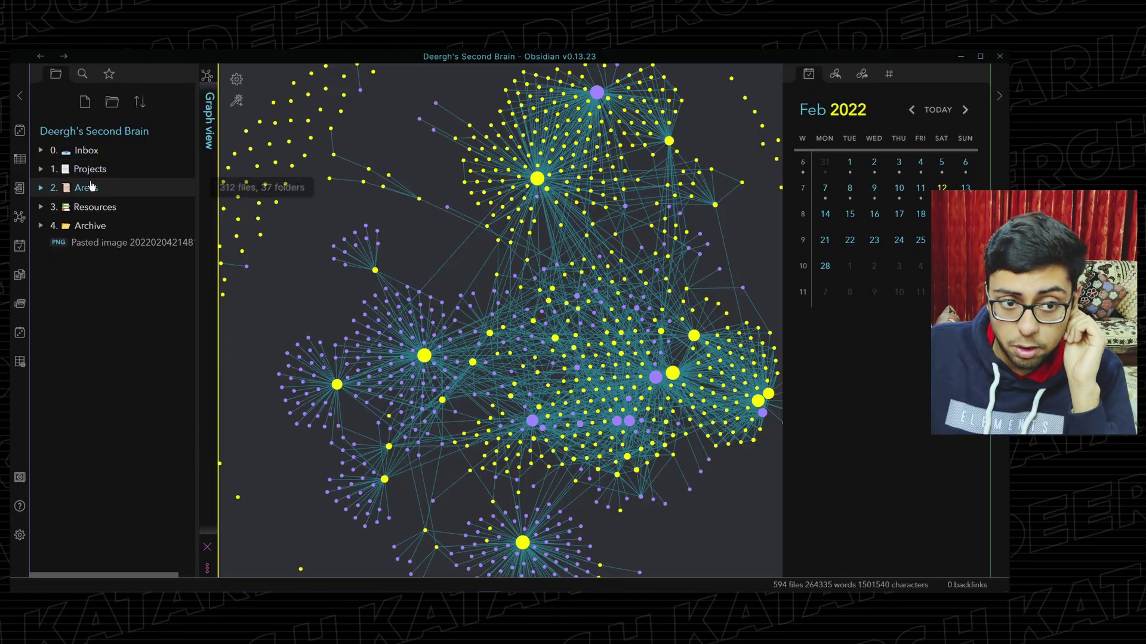
- Browse the subfolders of the Areas folder, including Computer Science, and collapse the folder again
click(90, 188)
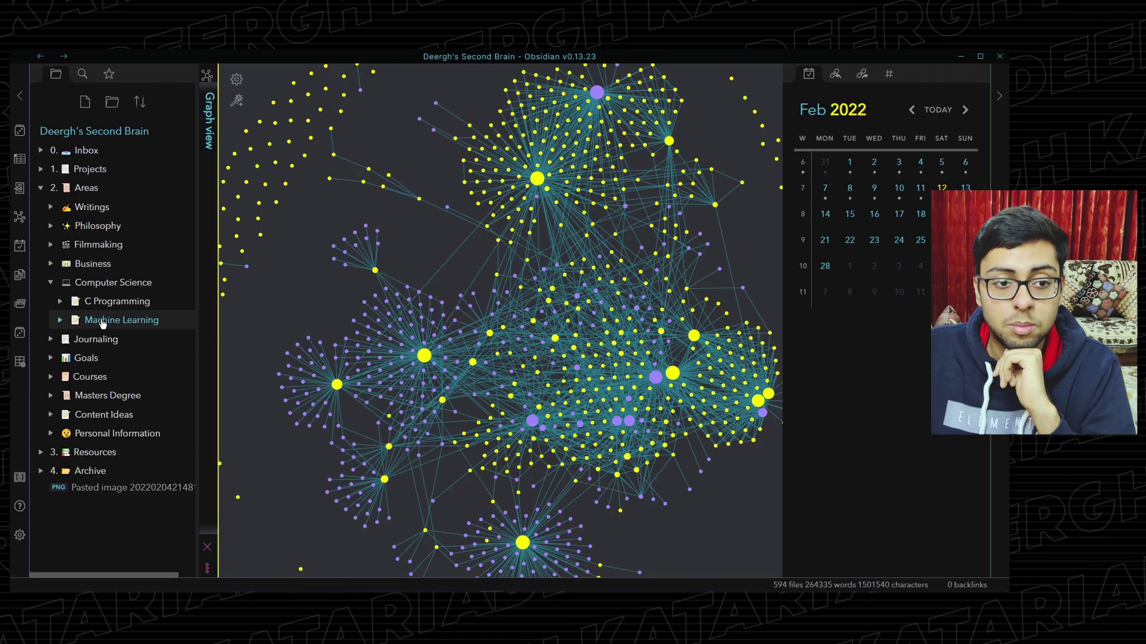
click(87, 170)
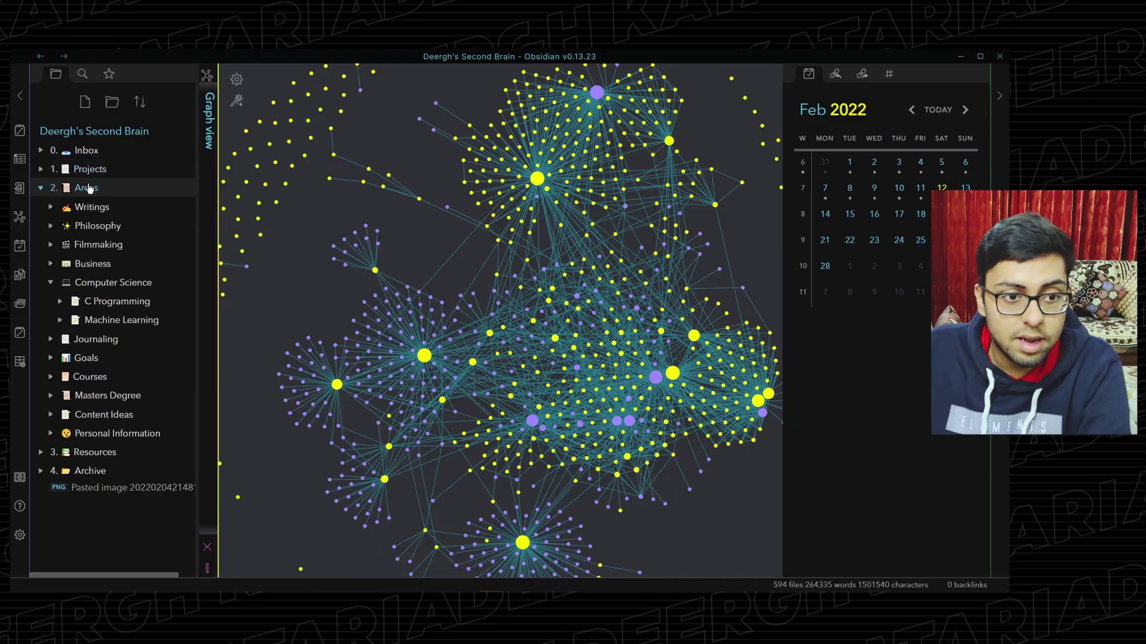
click(83, 187)
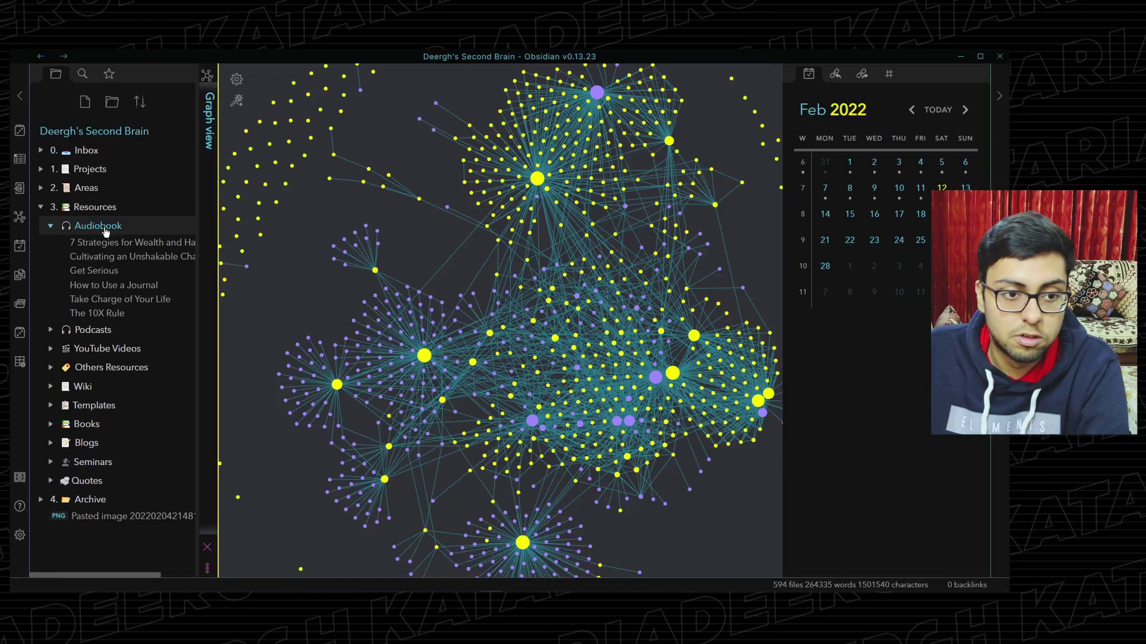
- Look through the Resources folder, including Audiobook, YouTube Videos, Wiki and Templates, and the contents of the Archive folder
click(98, 225)
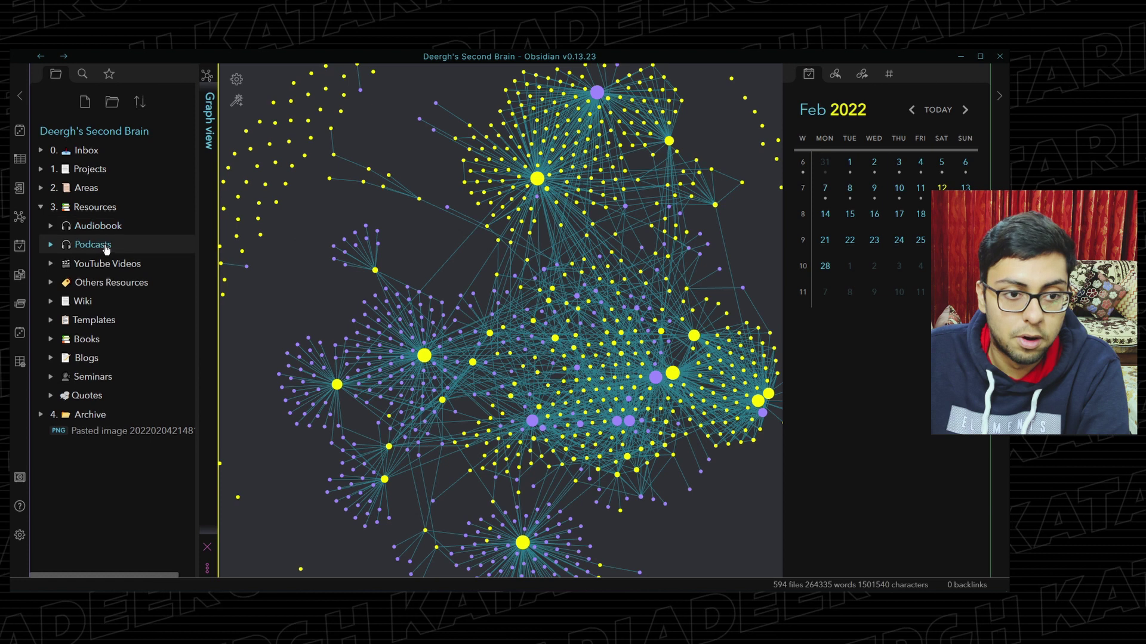
click(107, 263)
click(109, 267)
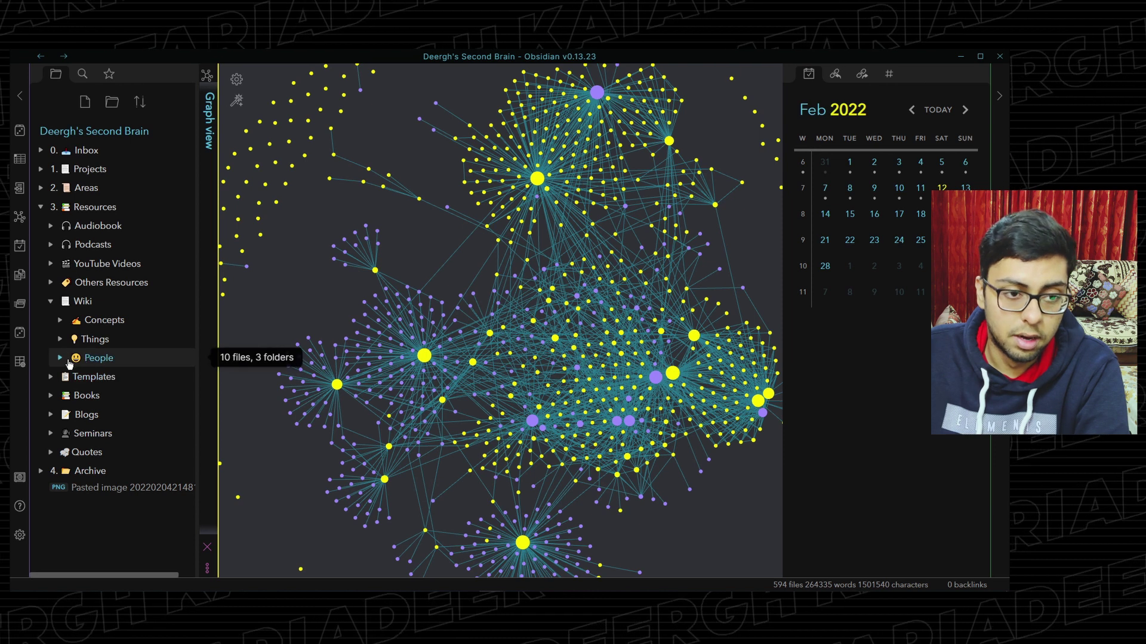
click(67, 301)
click(68, 325)
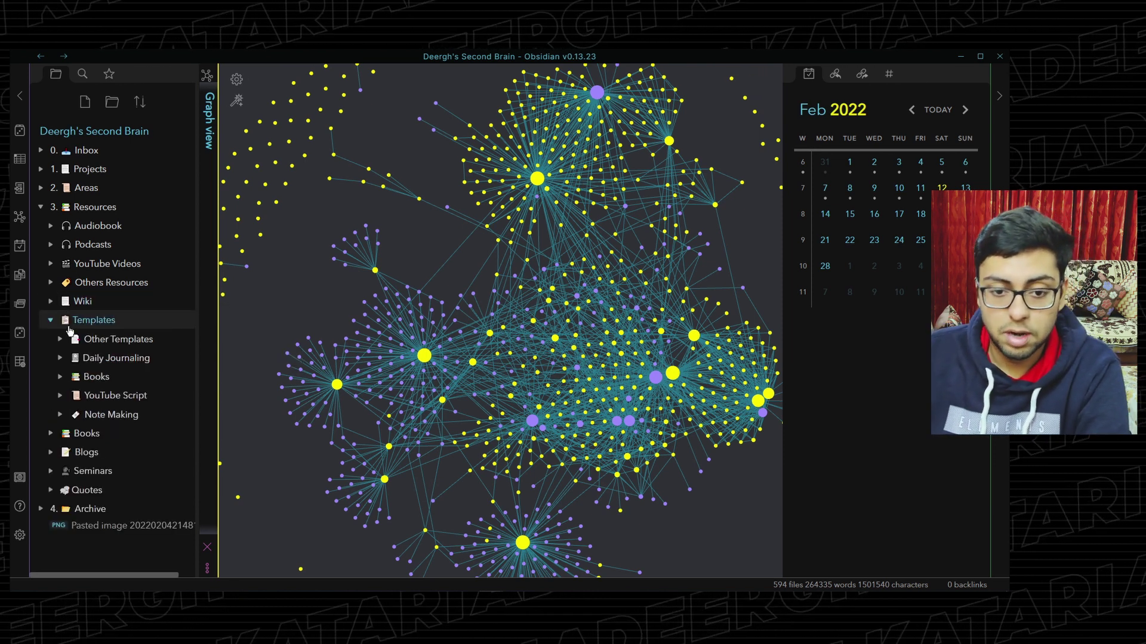
key(alt+Tab)
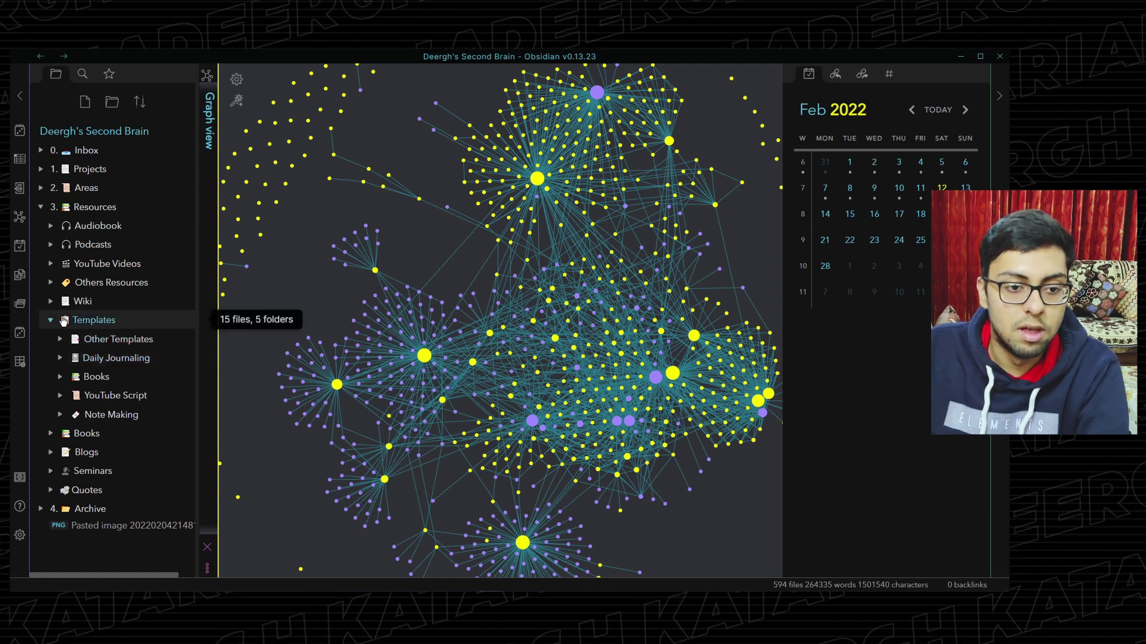
click(114, 321)
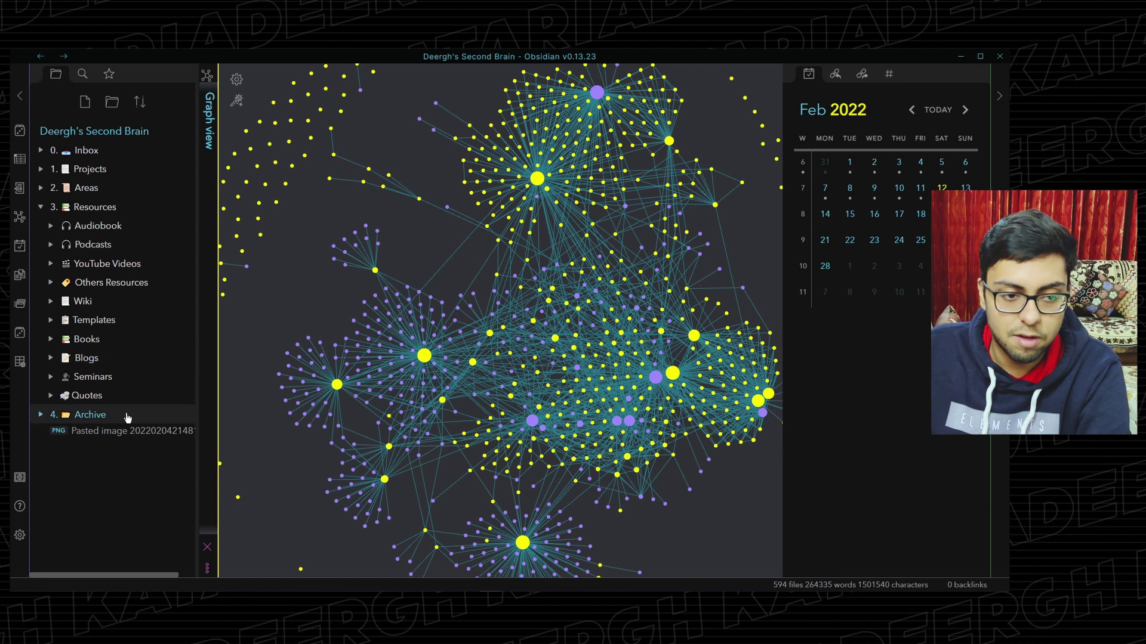
click(76, 207)
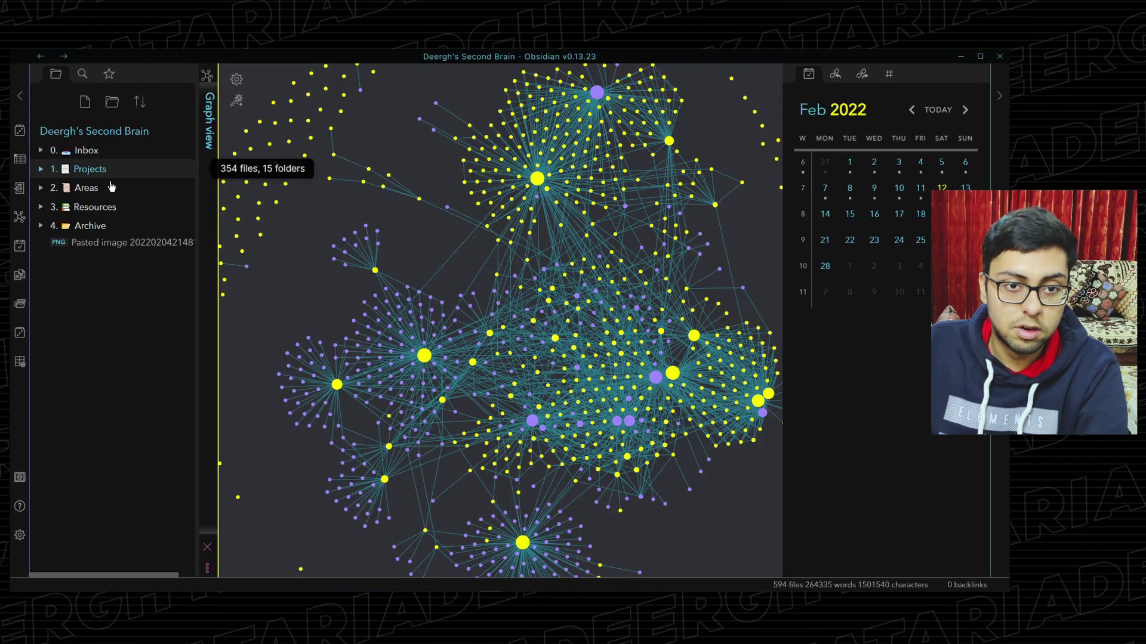
click(62, 226)
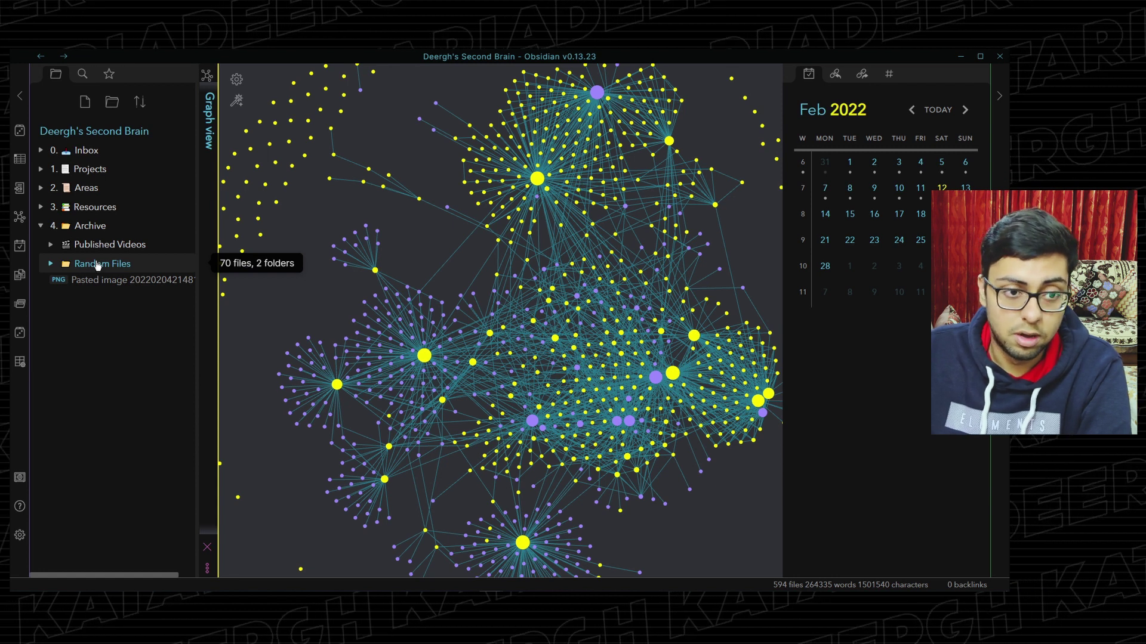
click(94, 233)
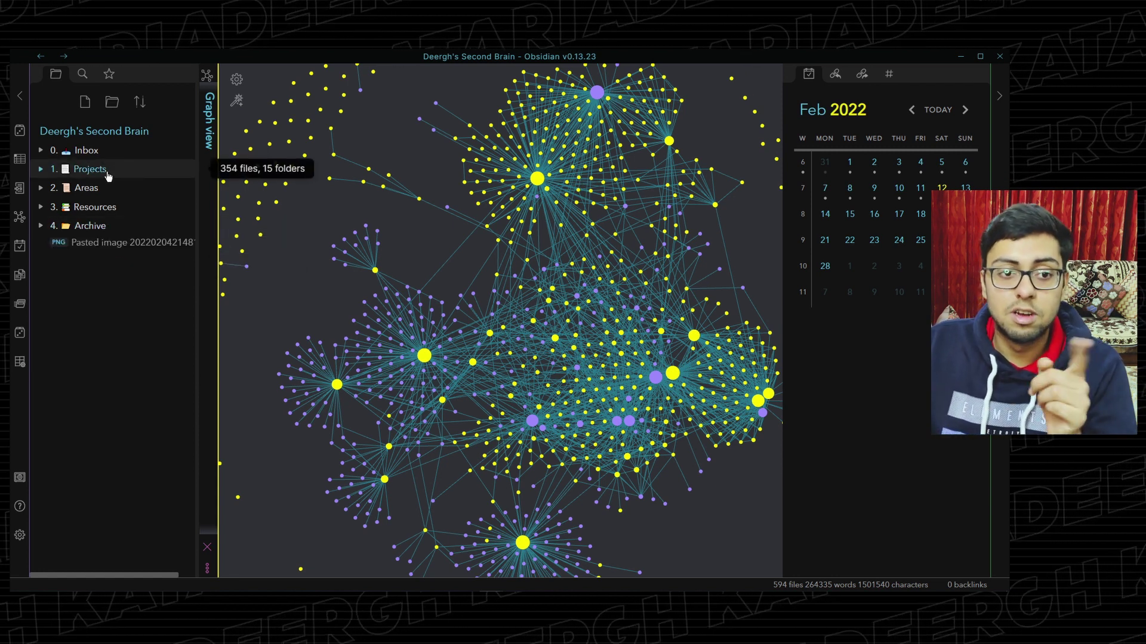
- Expand the Inbox folder and create a new note titled "Random Note" in it
click(99, 152)
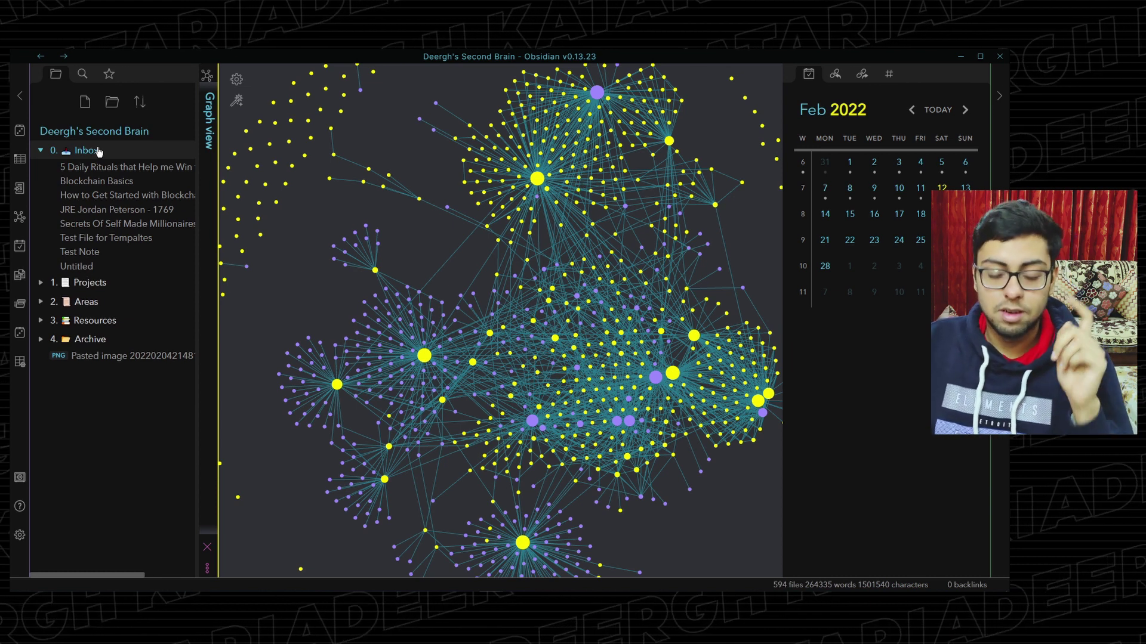
key(ctrl+n)
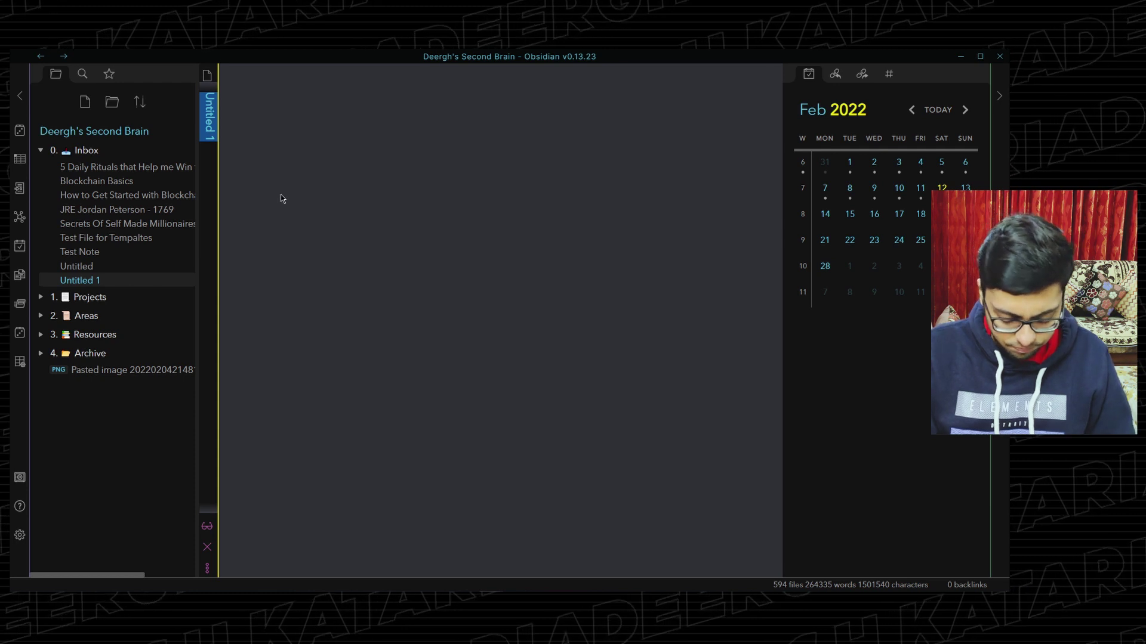
text(Random Note)
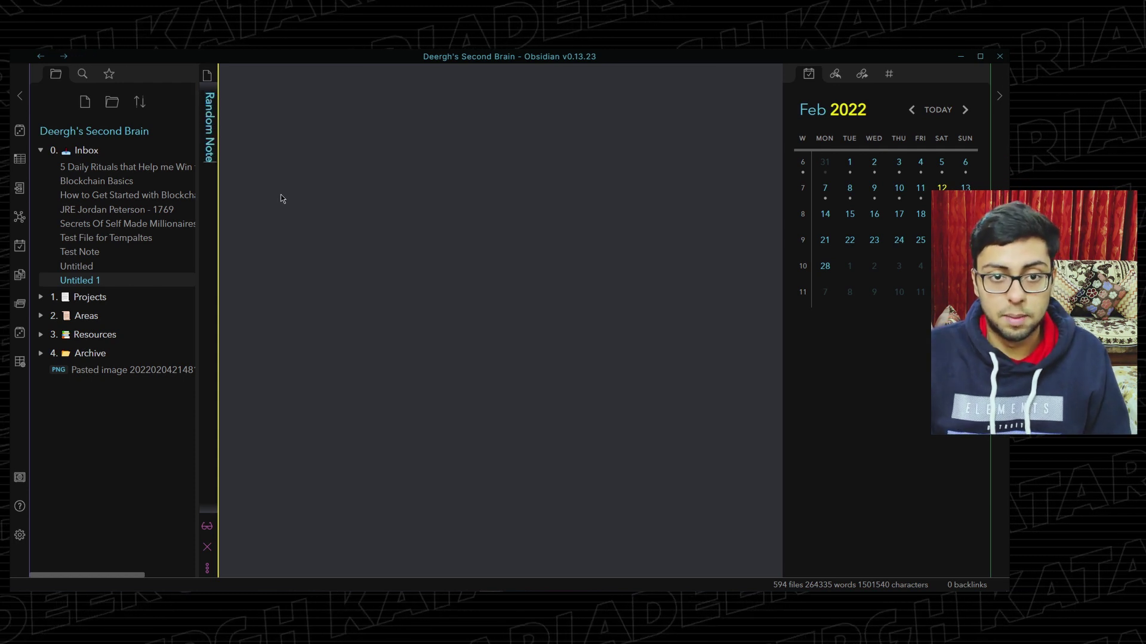
key(Return)
- Insert the Podcast and Audiobook Template into the empty note
key(alt+e)
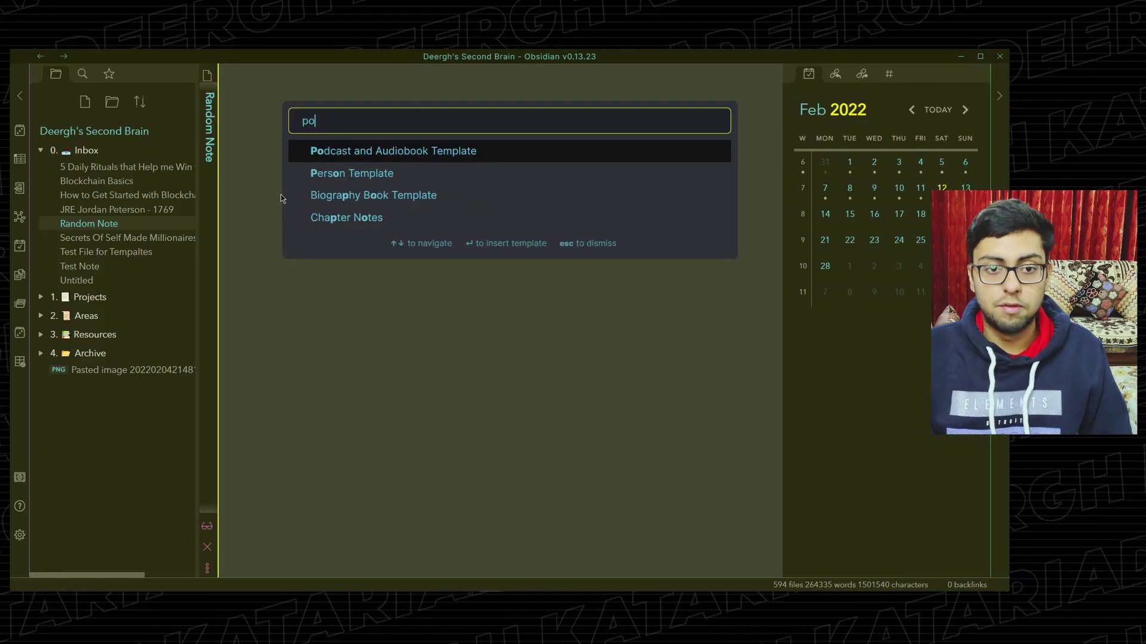
text(cast)
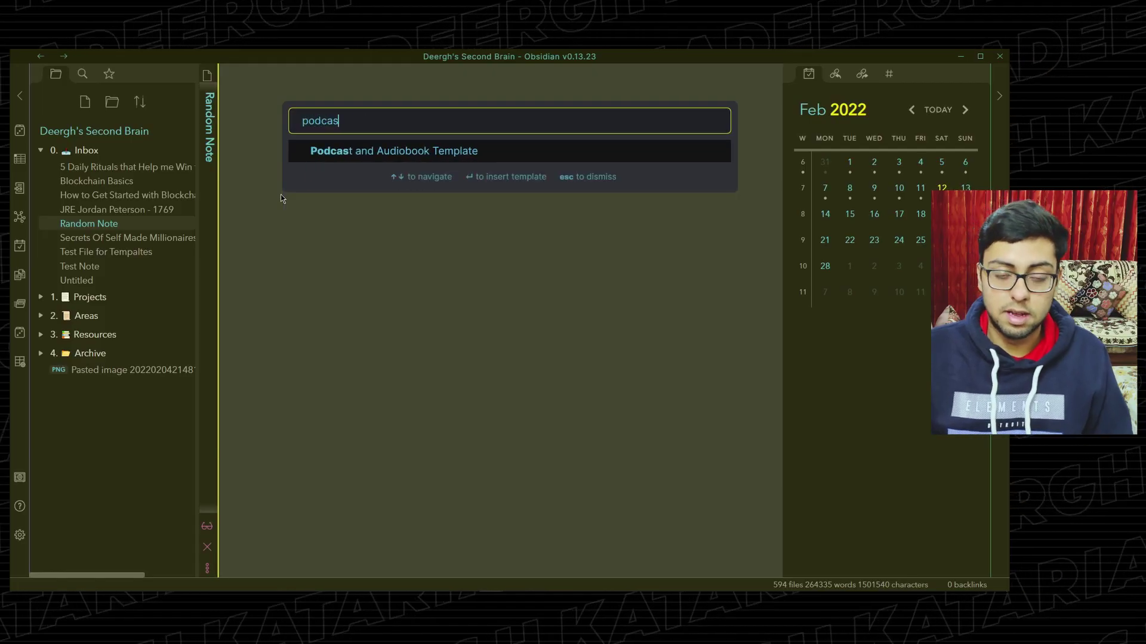
key(Return)
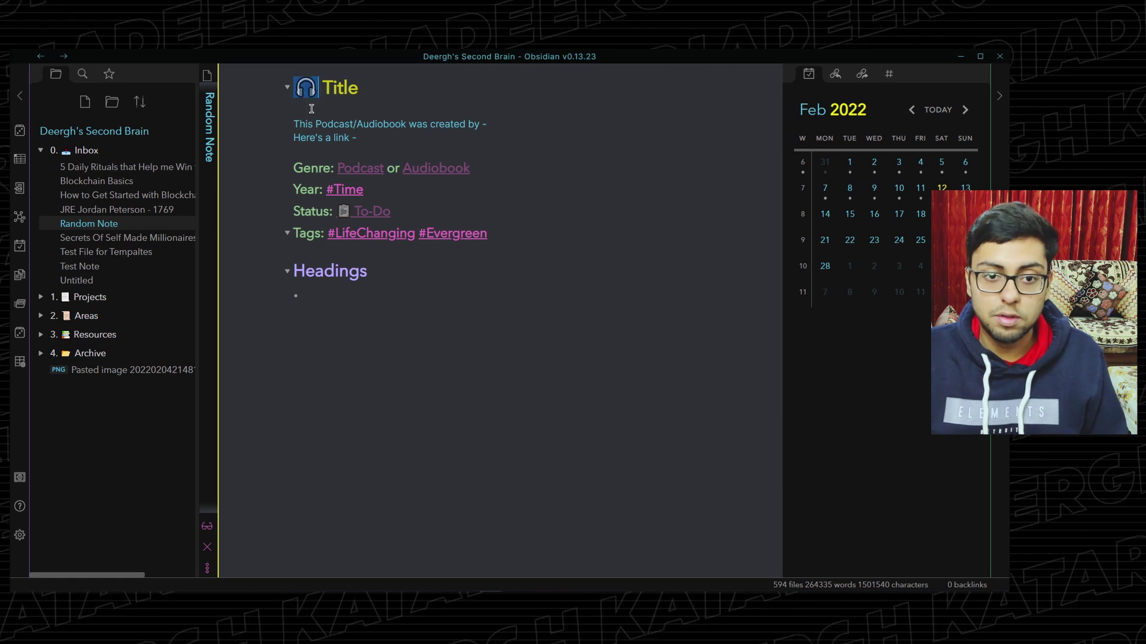
- Review the inserted template from its title and metadata lines down to the Headings section
drag(311, 108, 374, 268)
click(401, 269)
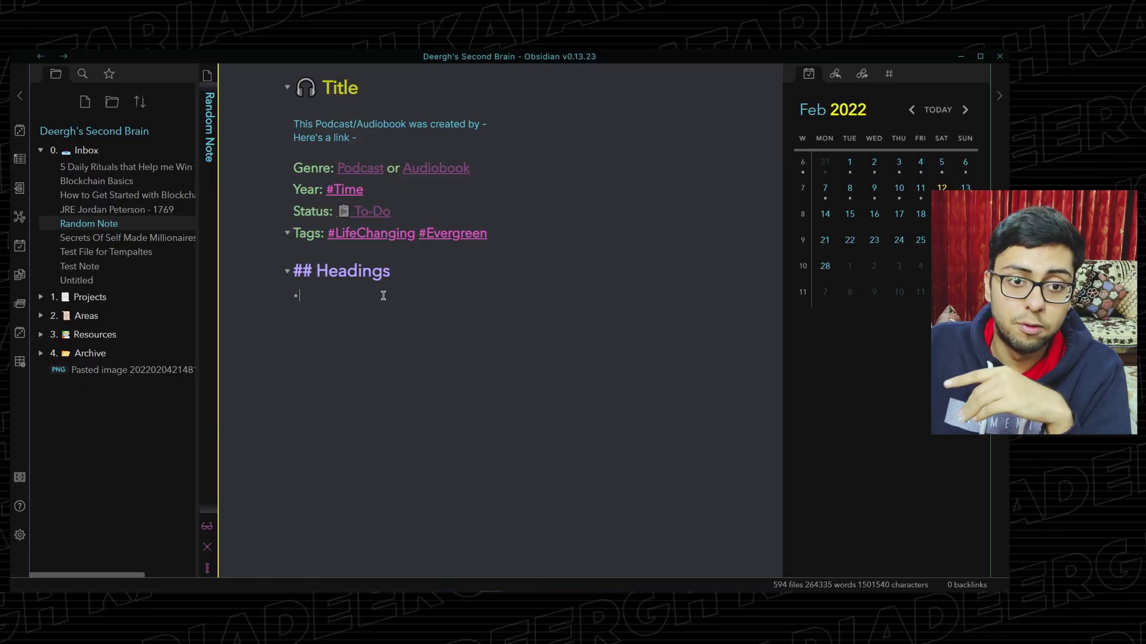
key(ctrl+a)
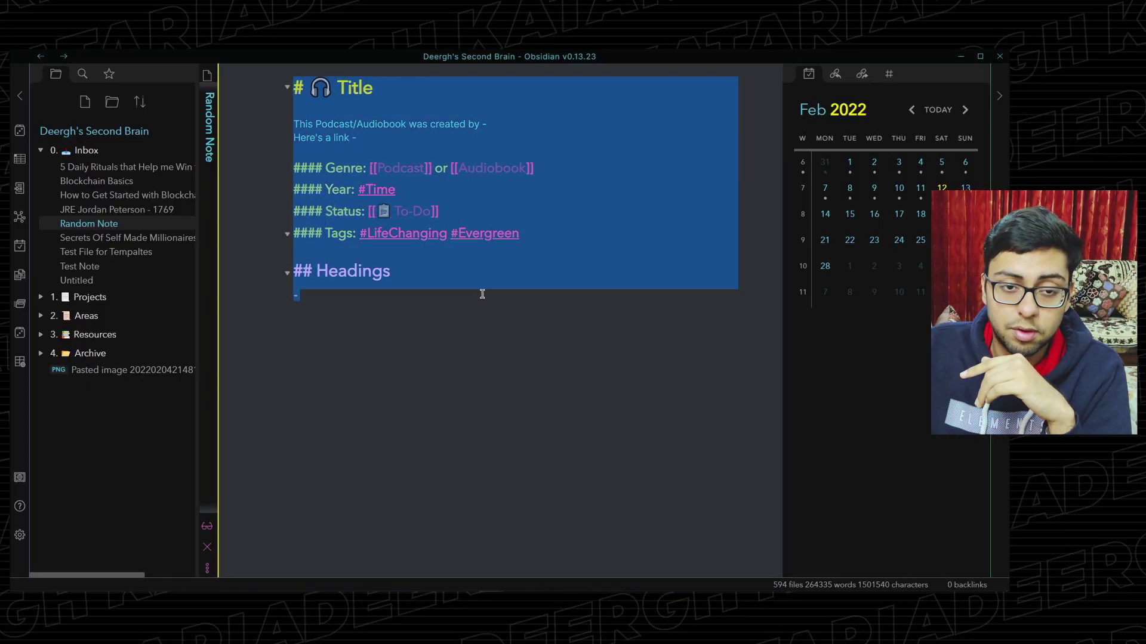
click(475, 305)
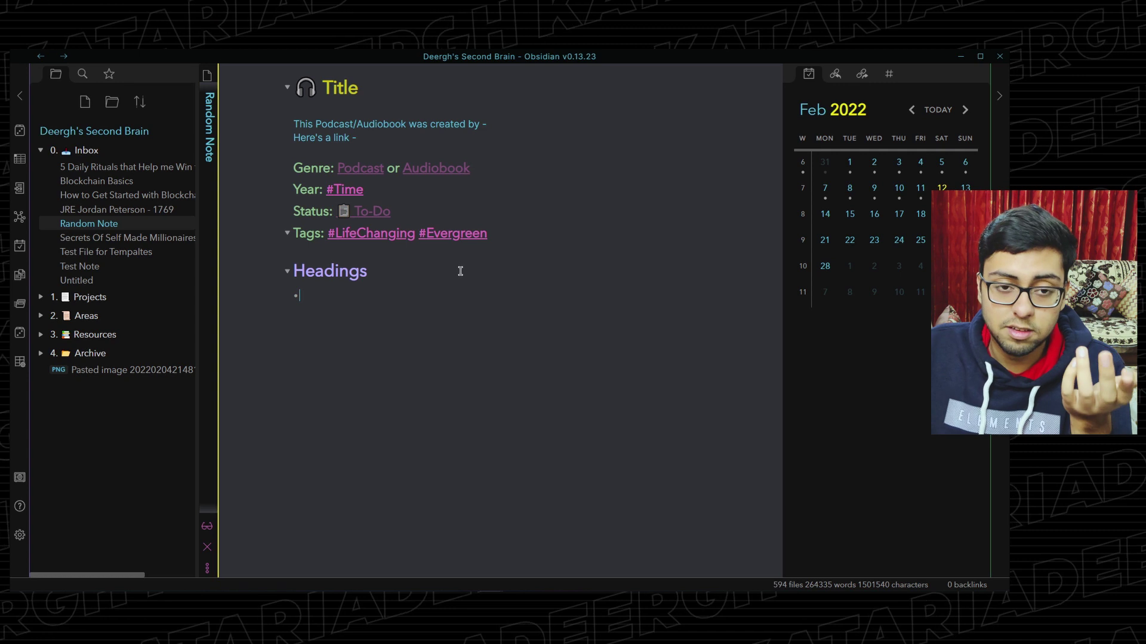
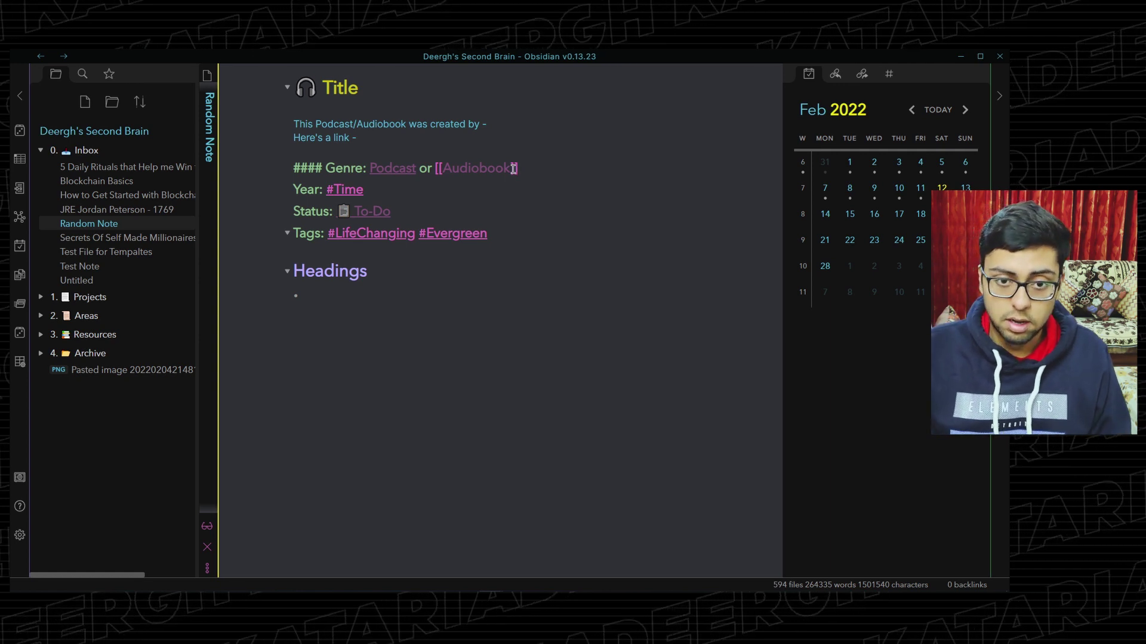
- Add a link to the YouTube Video note after Audiobook on the Genre line
text(]][[youtube]])
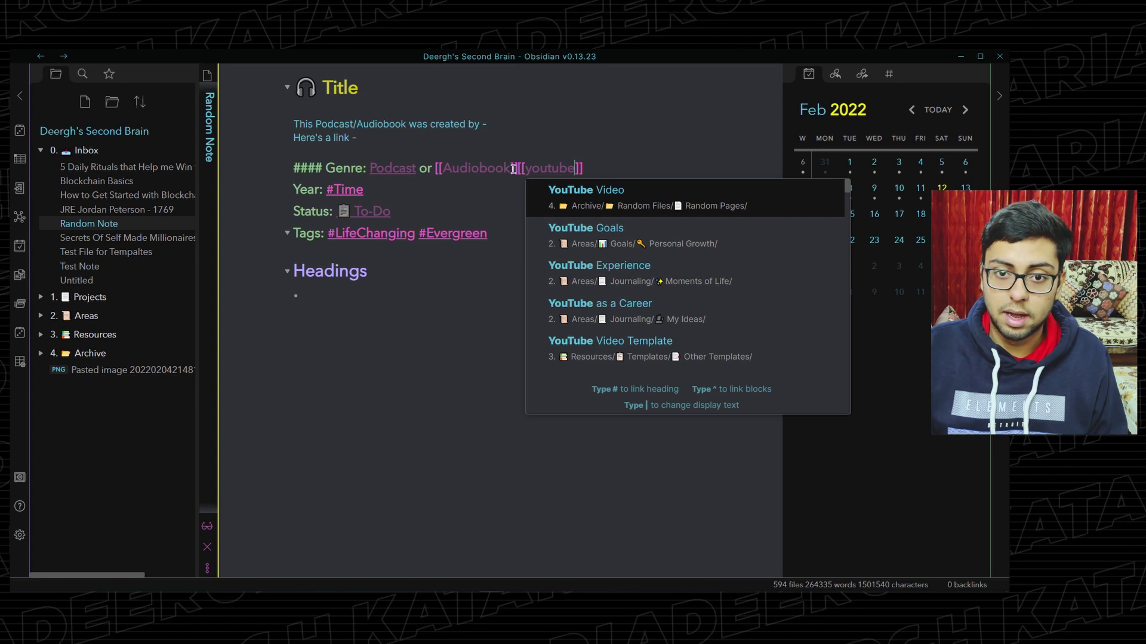
key(Return)
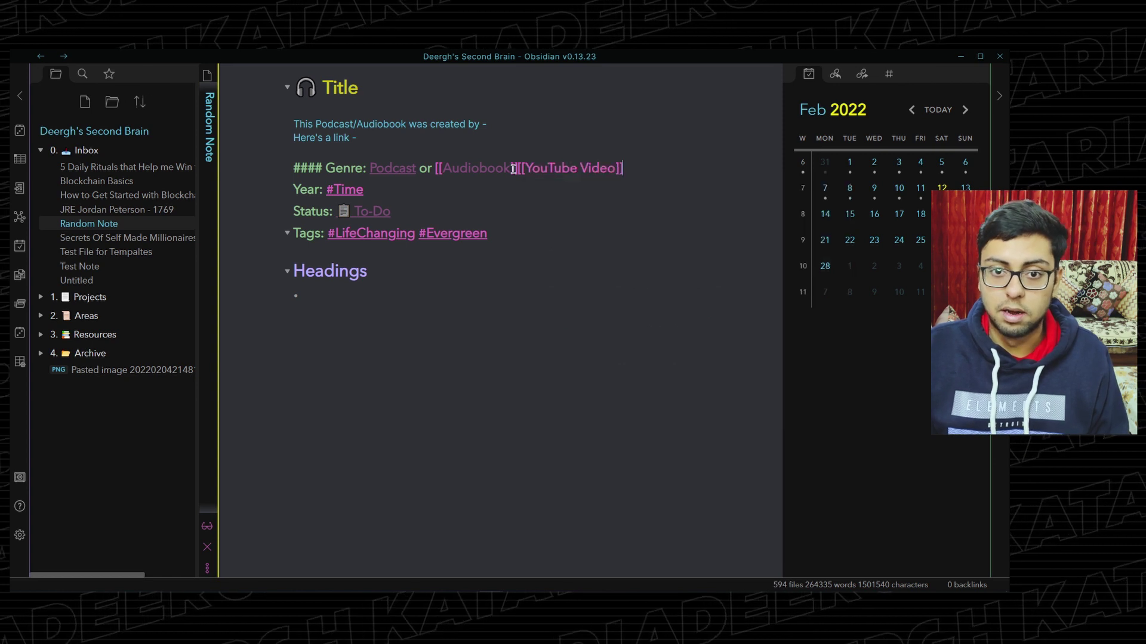
key(Down)
key(Down)
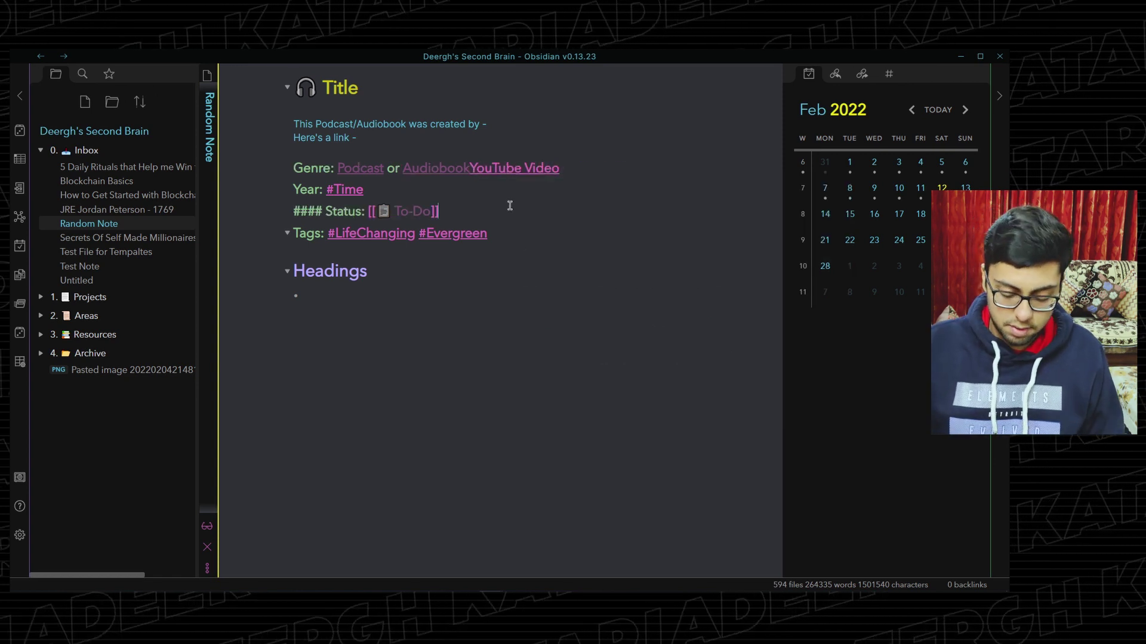
- Find and open the podcast note "JRE Naval Ravikant - 1309"
key(ctrl+o)
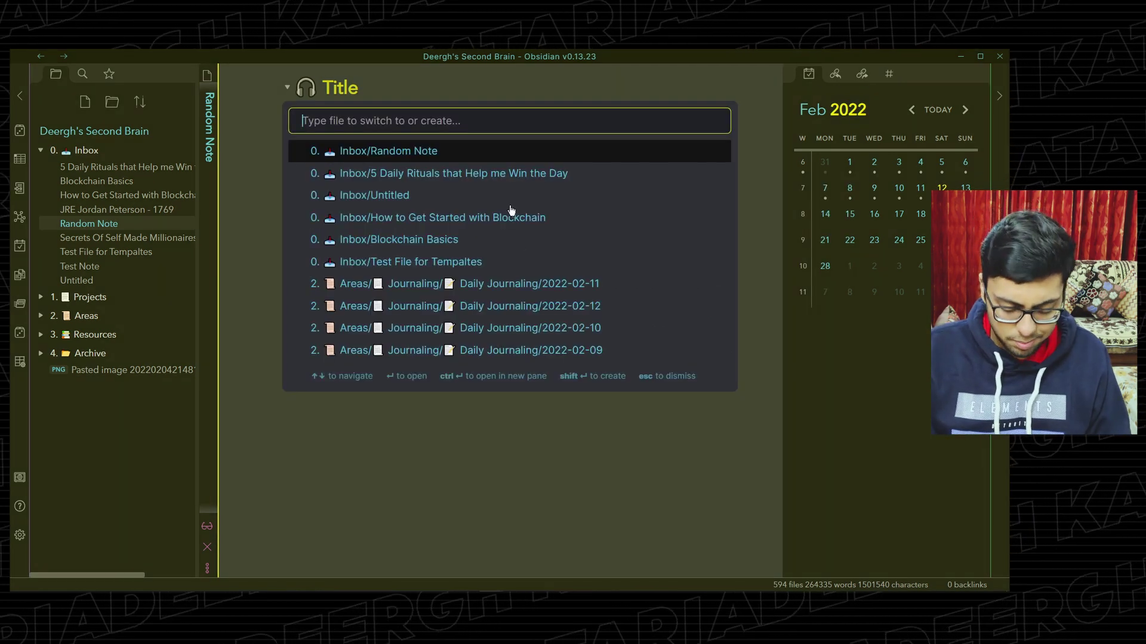
text(naval ravikn)
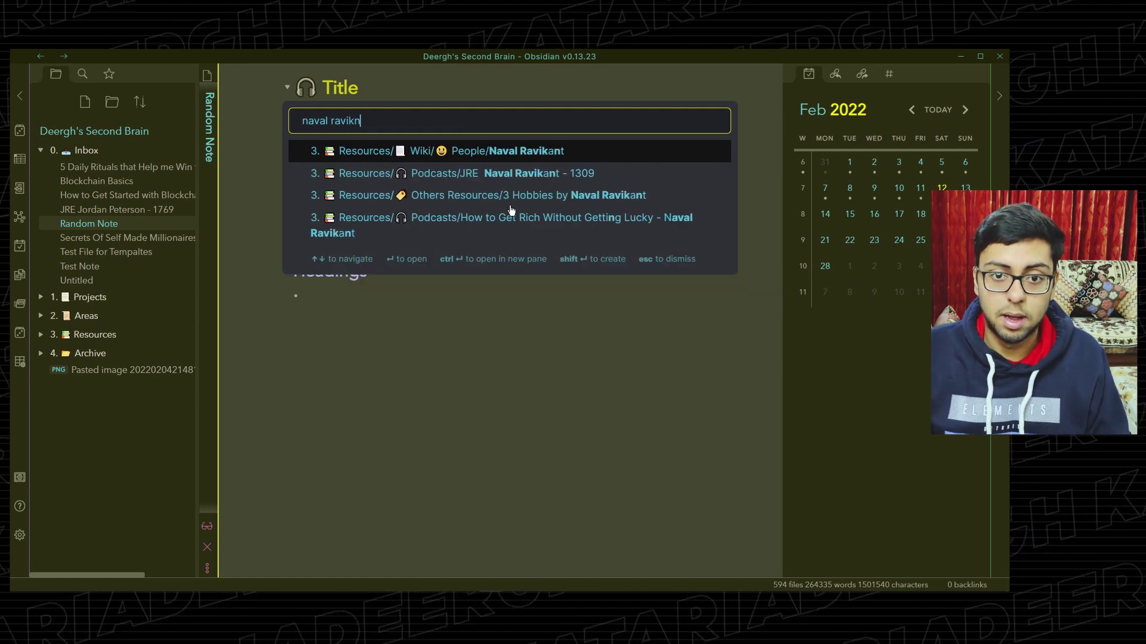
key(Down)
key(Return)
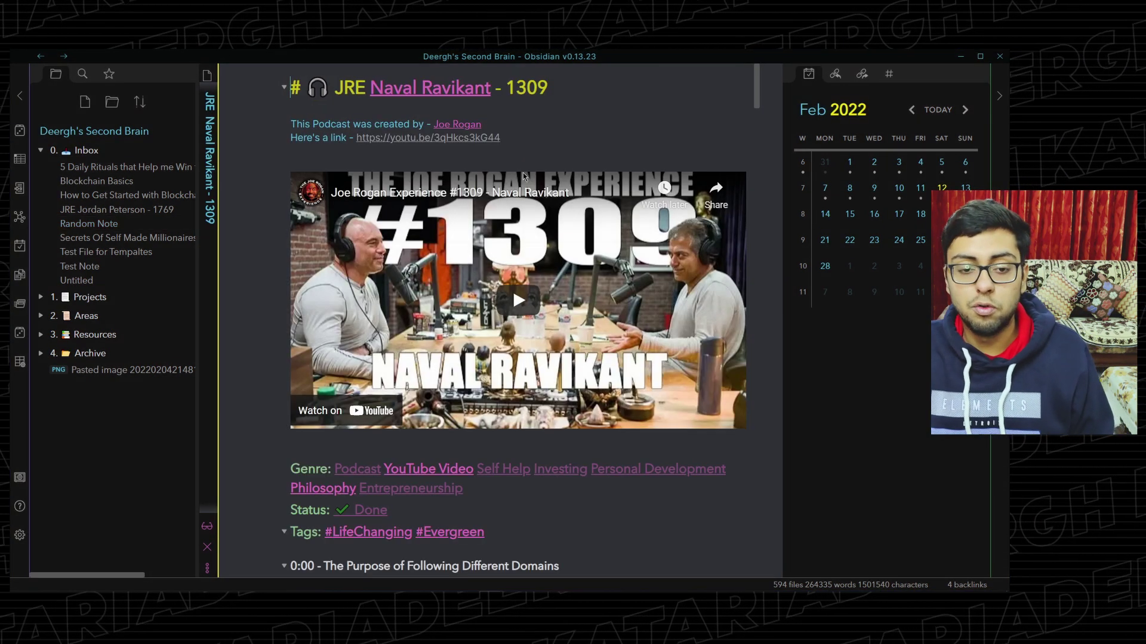
- Examine the podcast note's embedded video, Genre links and timestamped notes
scroll(523, 176, down, 3)
scroll(370, 373, up, 2)
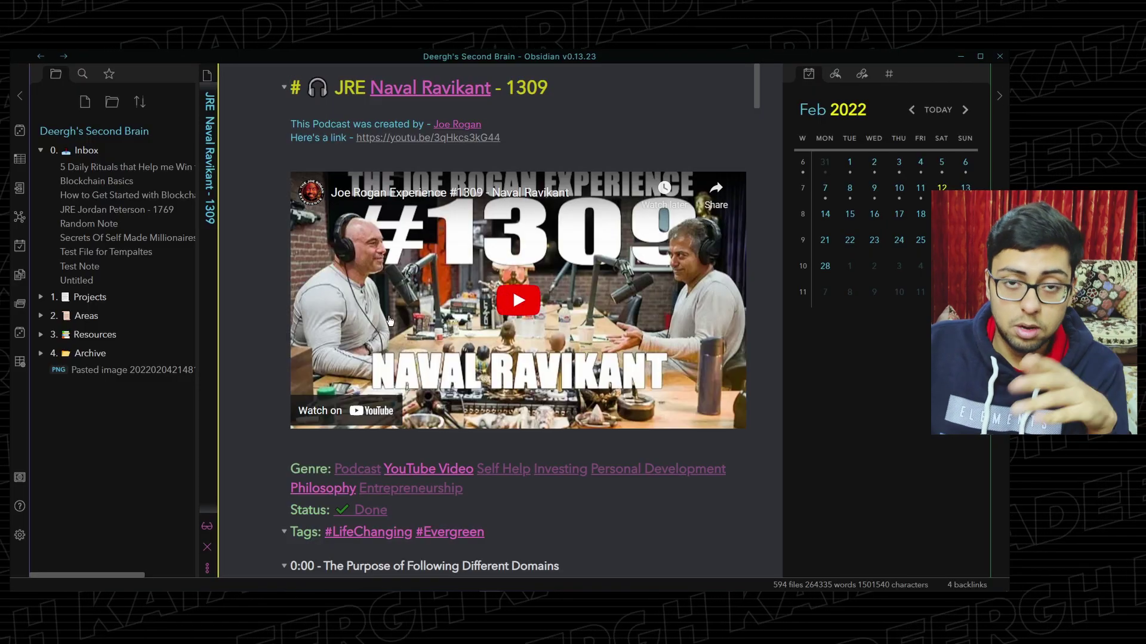
scroll(389, 321, down, 3)
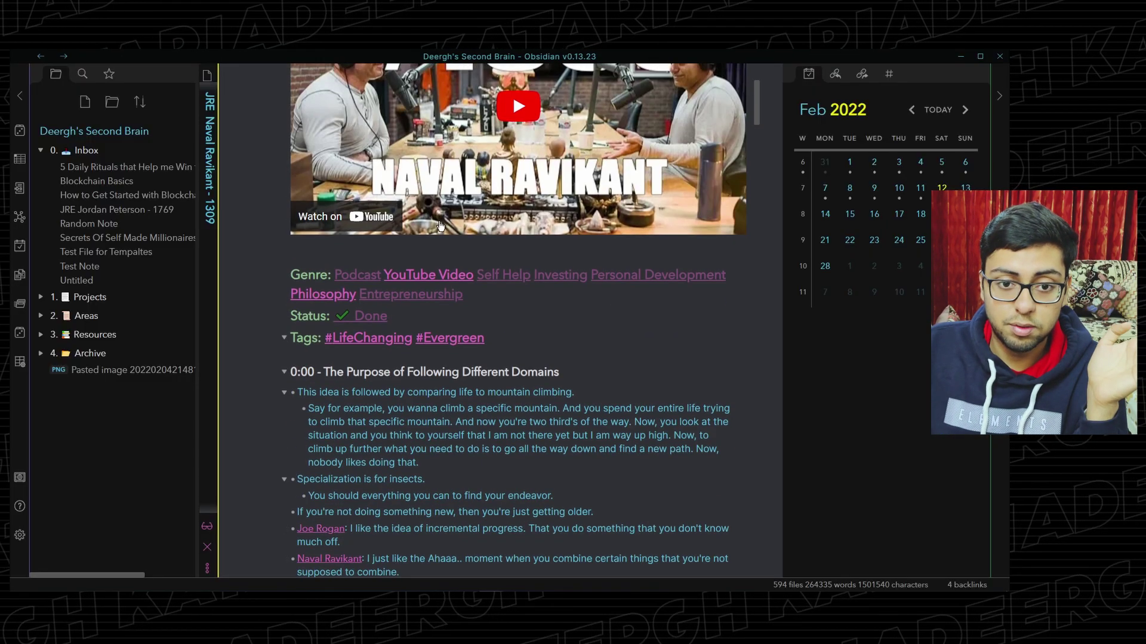
scroll(428, 327, up, 1)
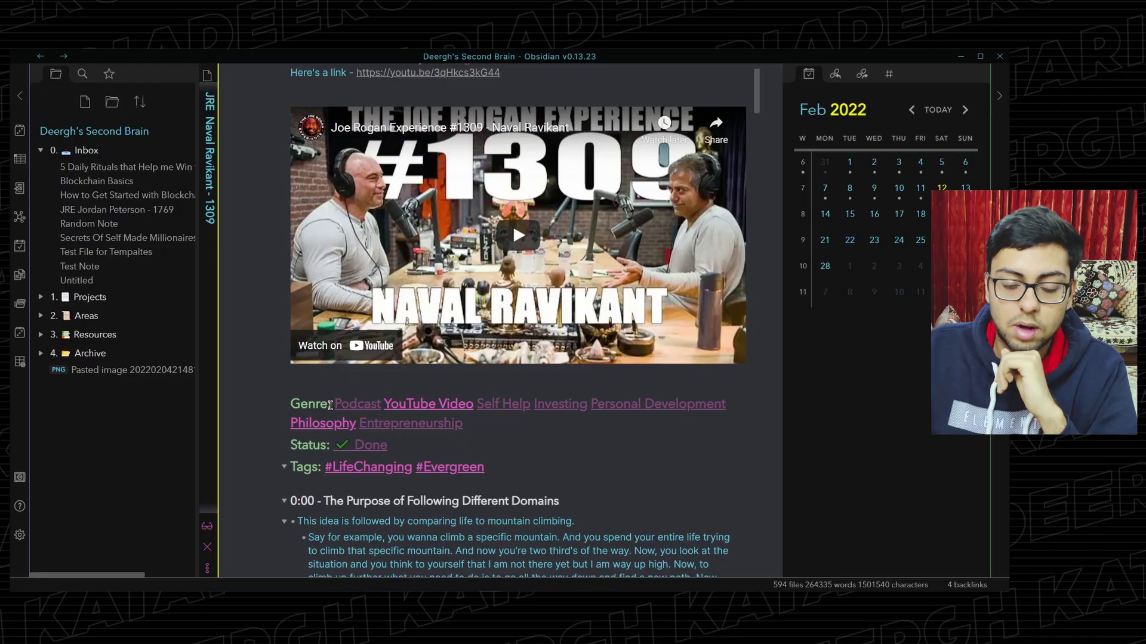
drag(330, 406, 493, 426)
click(493, 425)
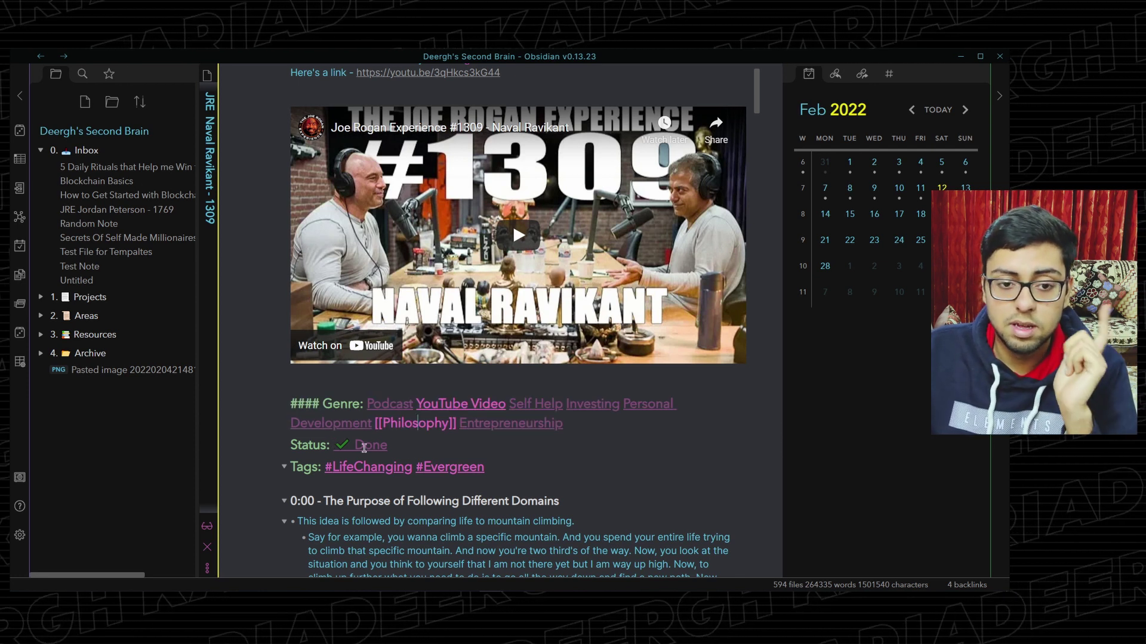
- Add a link to the To-Do note after Done on the podcast note's Status line
click(411, 450)
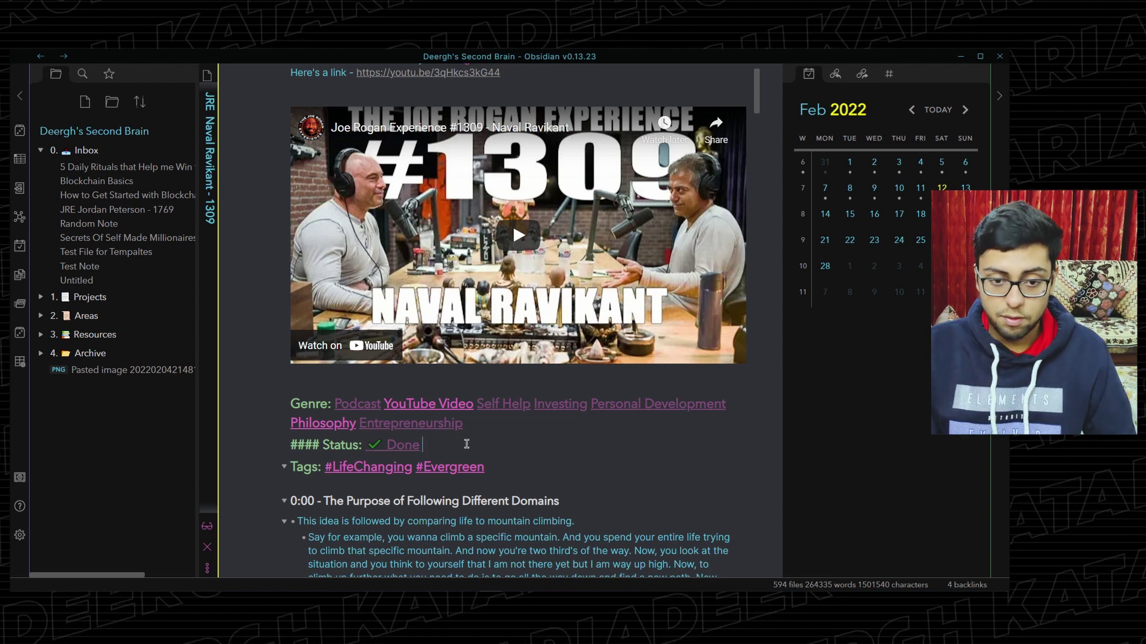
text([[to do)
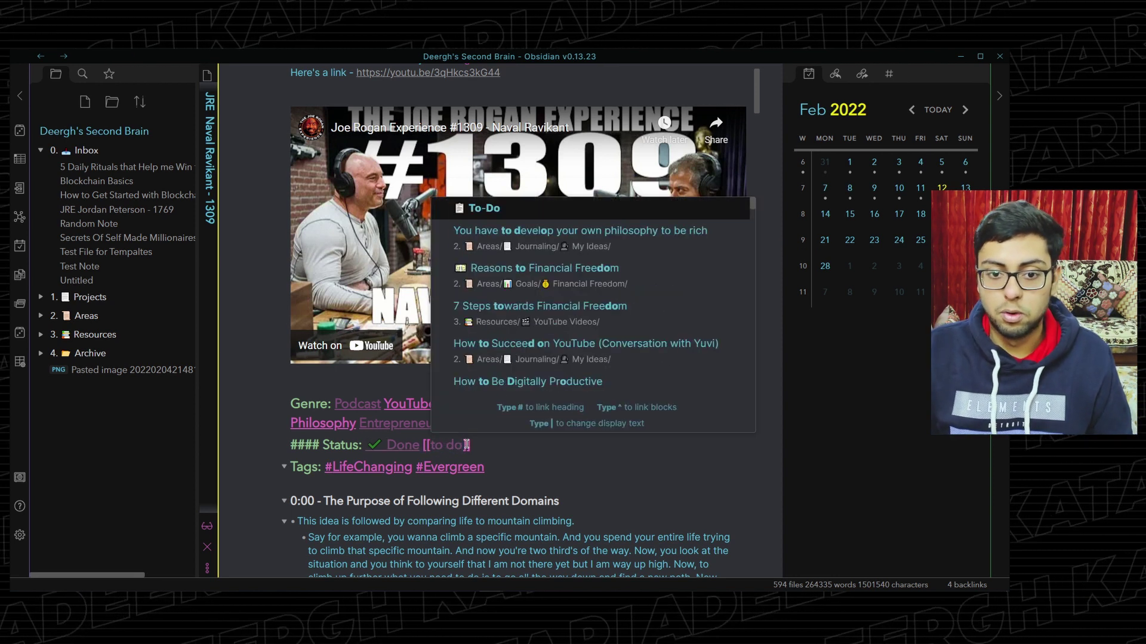
key(Return)
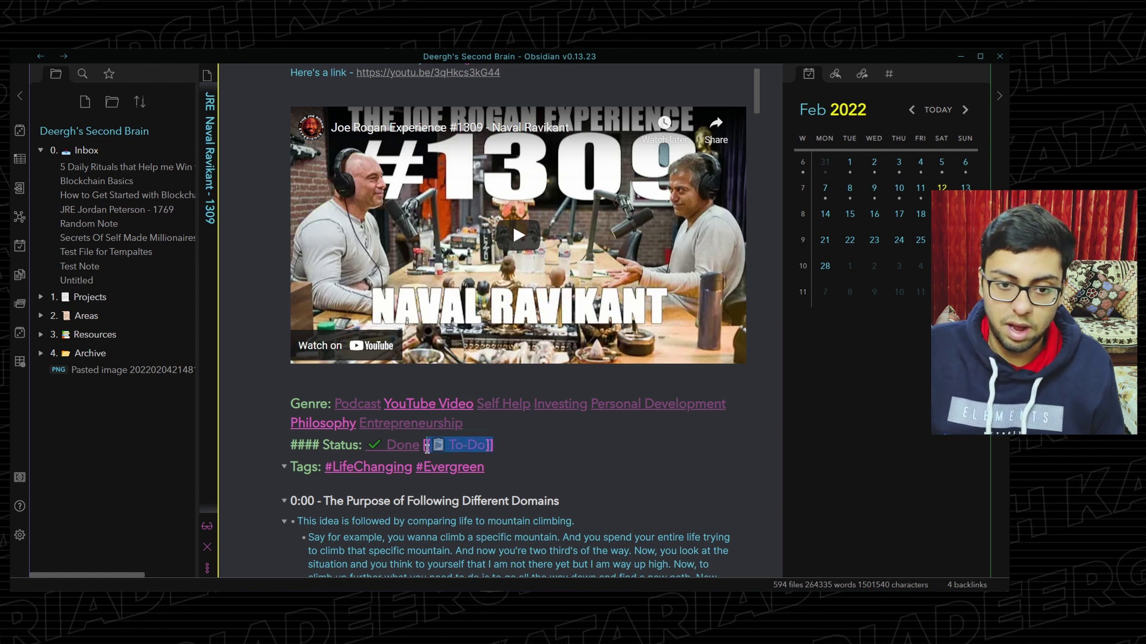
drag(426, 448, 443, 452)
key(Right)
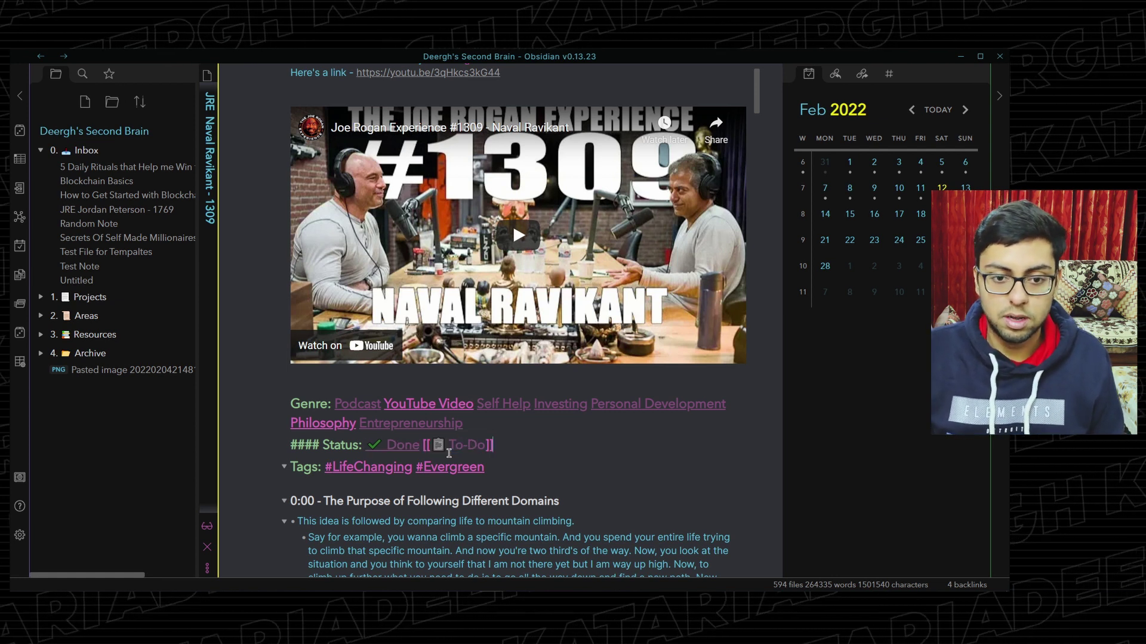
- Remove the To-Do link from the podcast note's Status line, leaving only the Done link
key(BackSpace)
key(BackSpace)
key(BackSpace)
key(BackSpace)
key(BackSpace)
key(BackSpace)
key(BackSpace)
key(BackSpace)
key(BackSpace)
key(BackSpace)
key(BackSpace)
key(BackSpace)
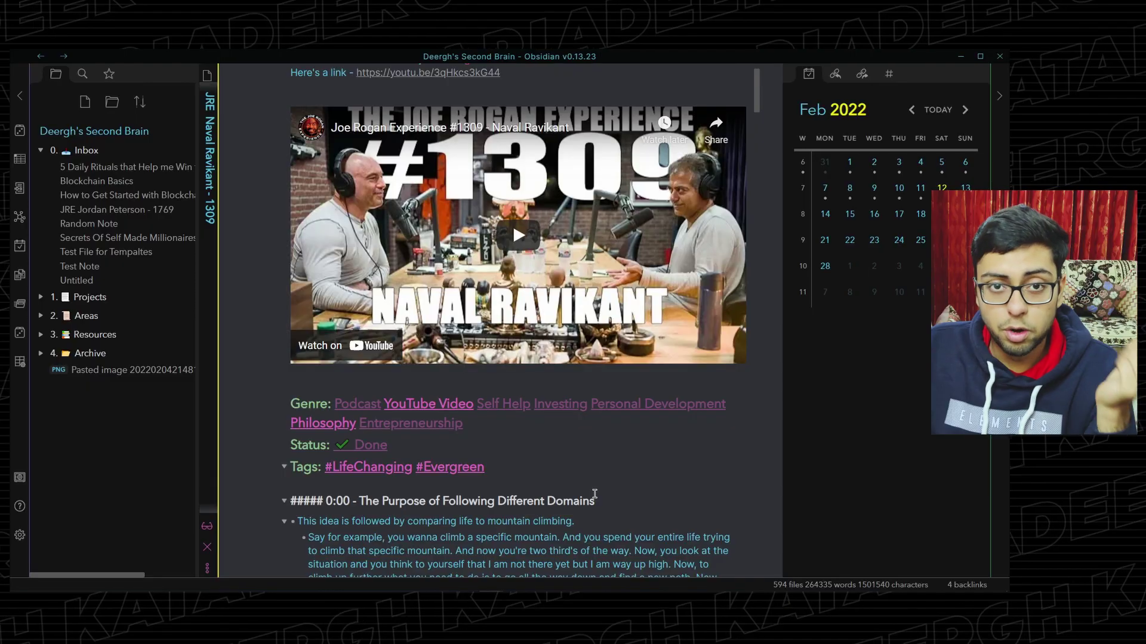
- Open the podcast note's local graph and examine its connections to linked notes
click(207, 568)
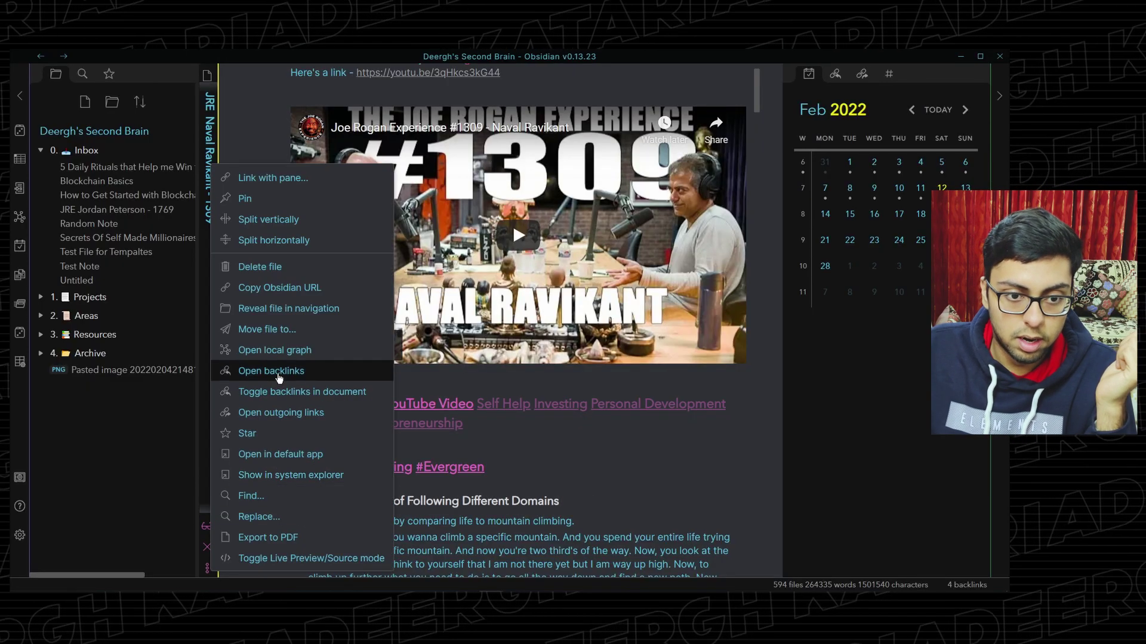
click(274, 350)
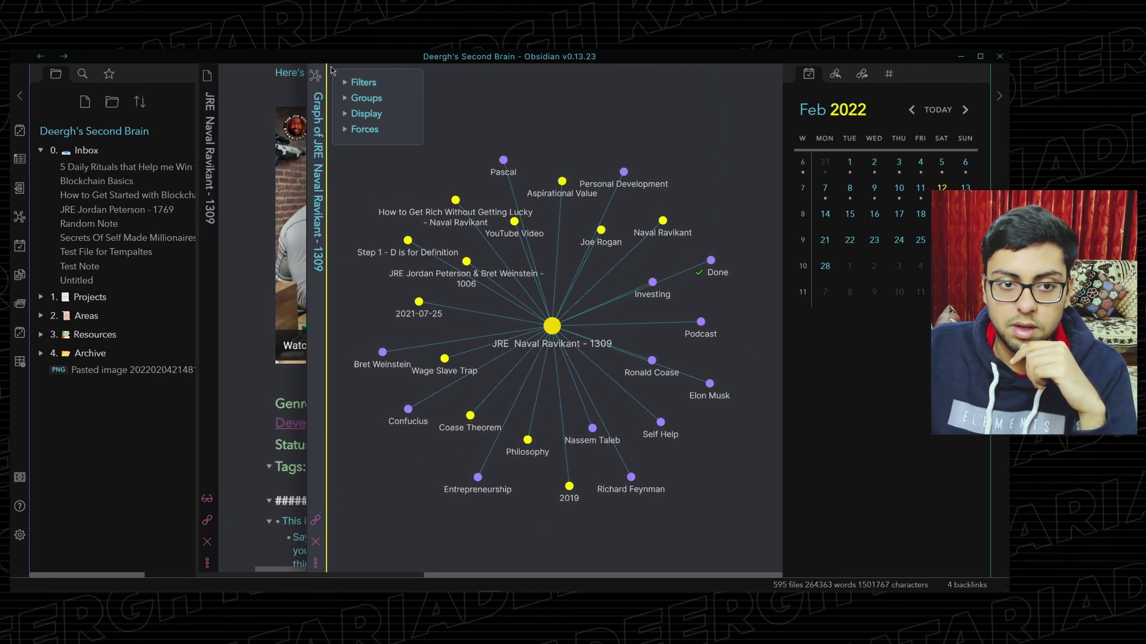
scroll(596, 345, up, 3)
scroll(596, 344, down, 4)
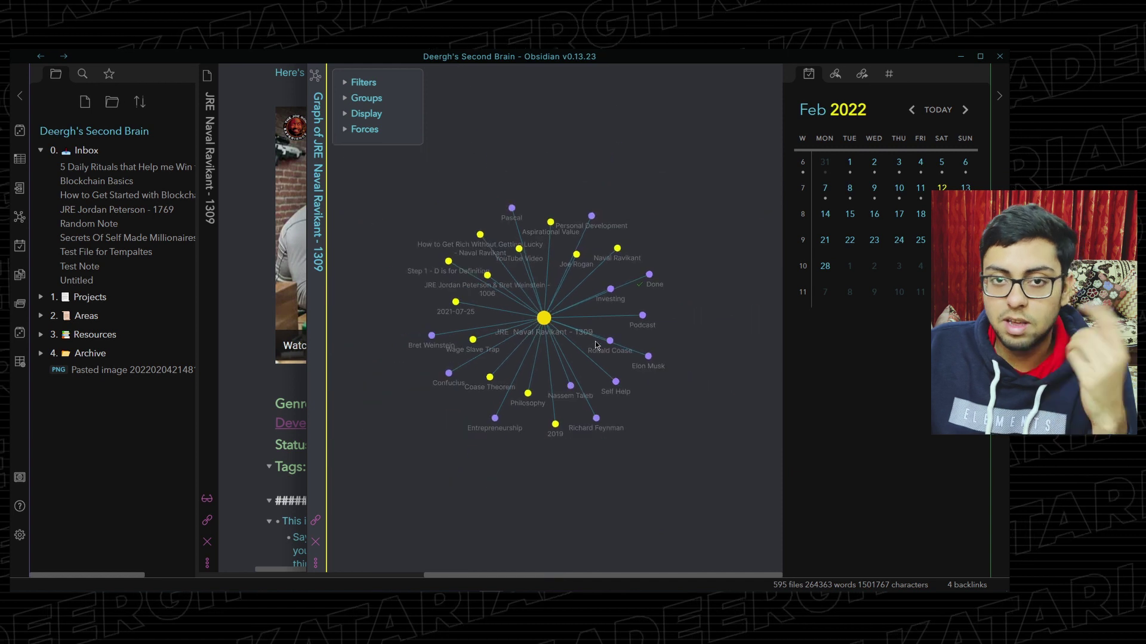
scroll(621, 315, up, 1)
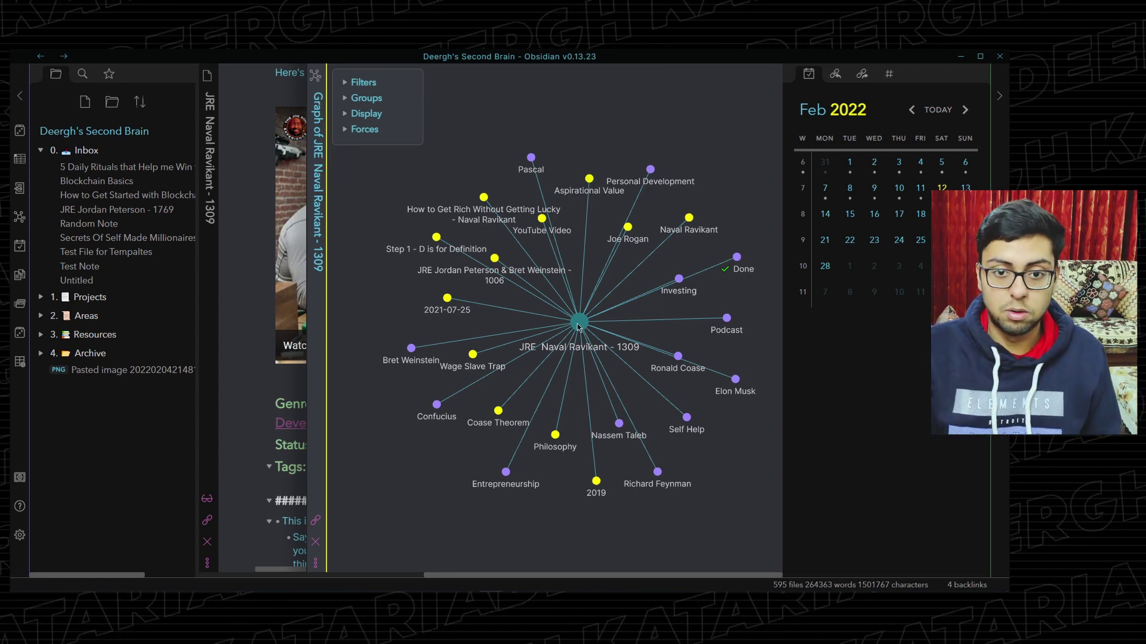
- Open the vault-wide graph view and check it against the podcast note's Genre, Status and Tags lines
key(ctrl+g)
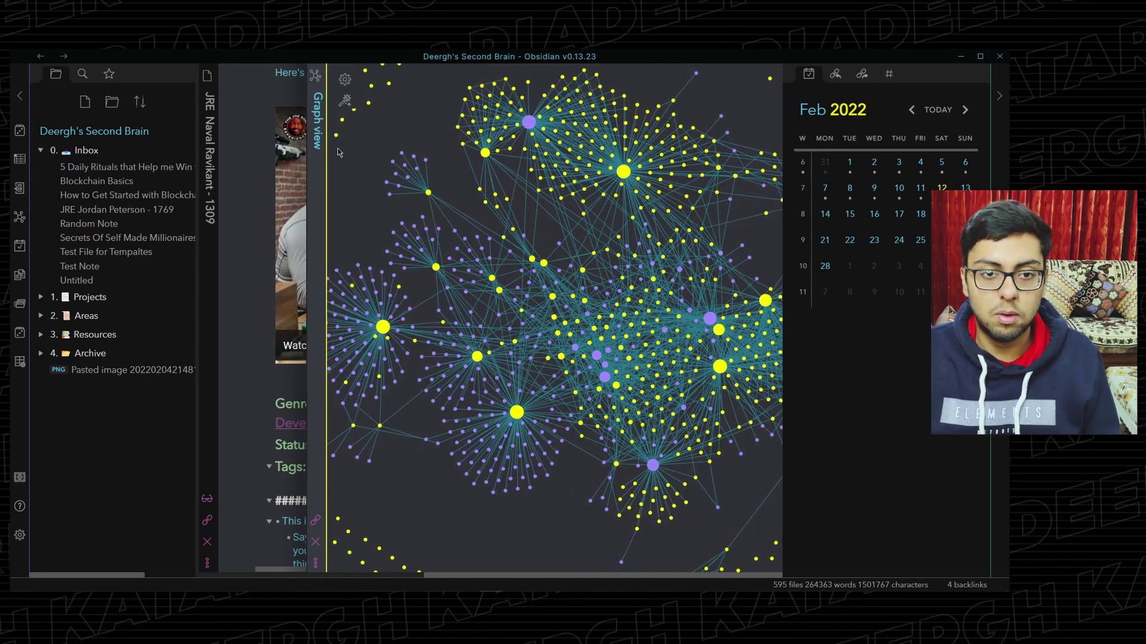
click(286, 394)
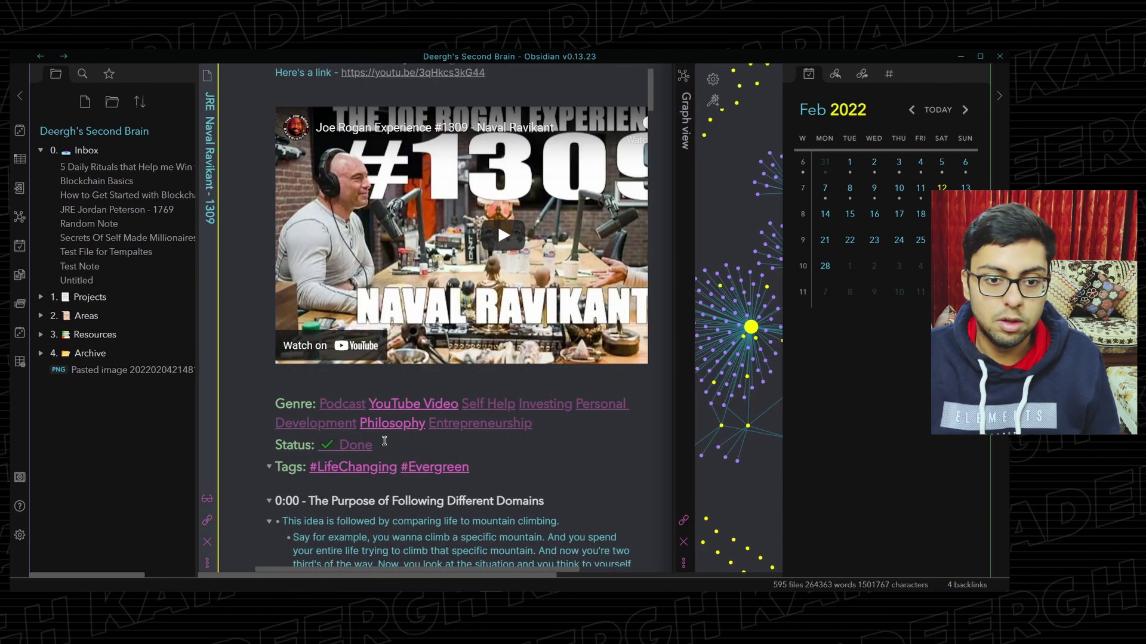
click(696, 240)
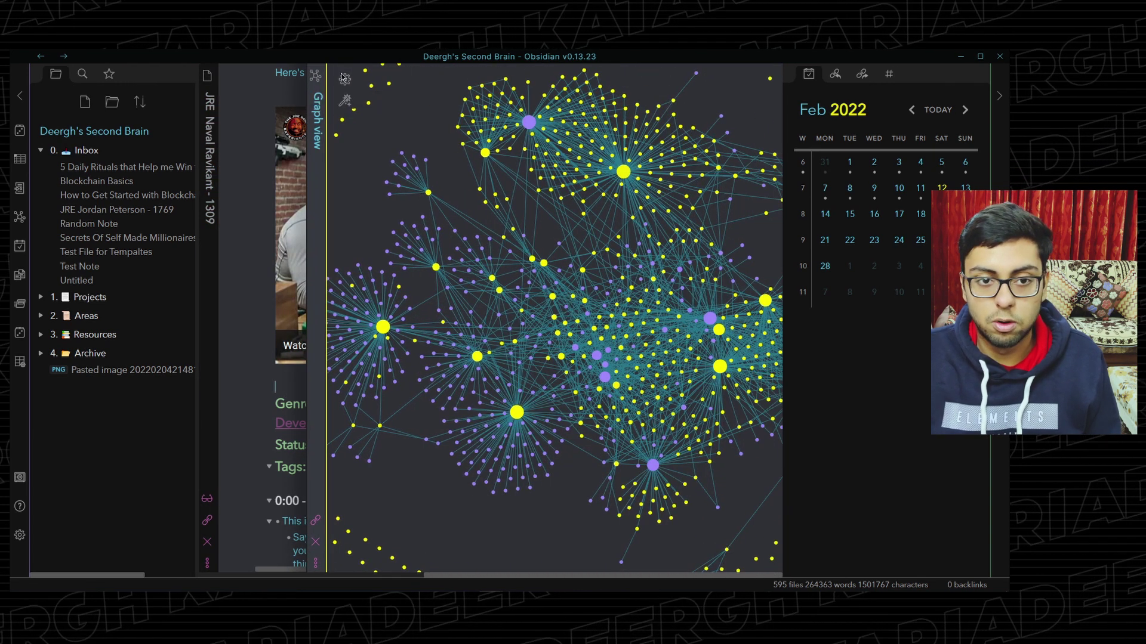
- Filter the vault graph by "To-Do" and examine the notes clustered around the To-Do node
click(345, 78)
click(389, 107)
text(T)
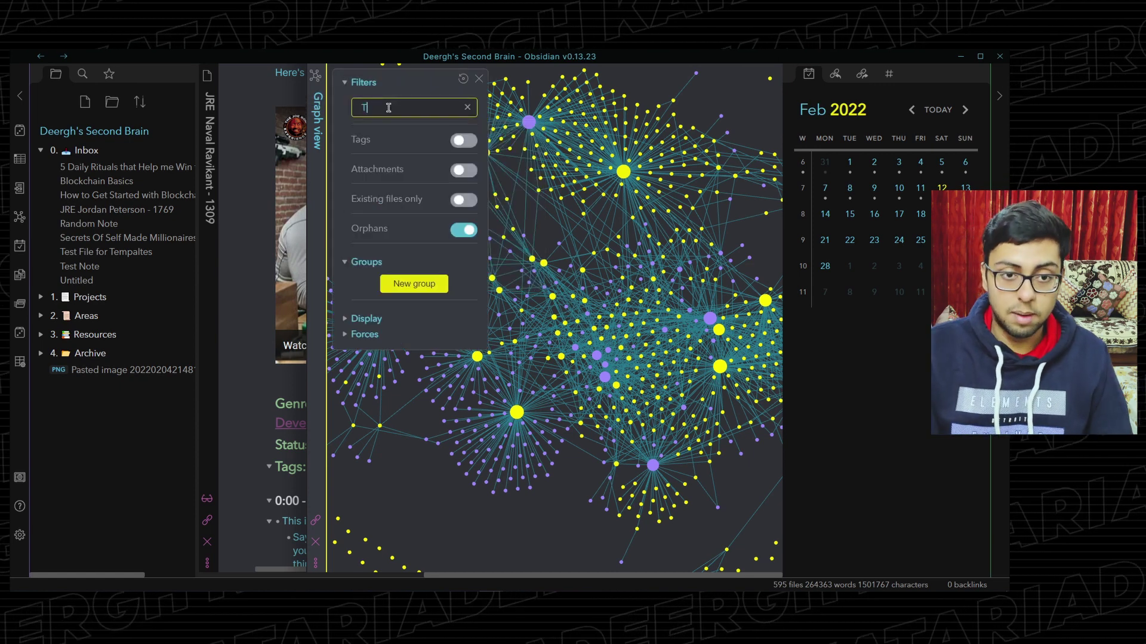
text(o-Do)
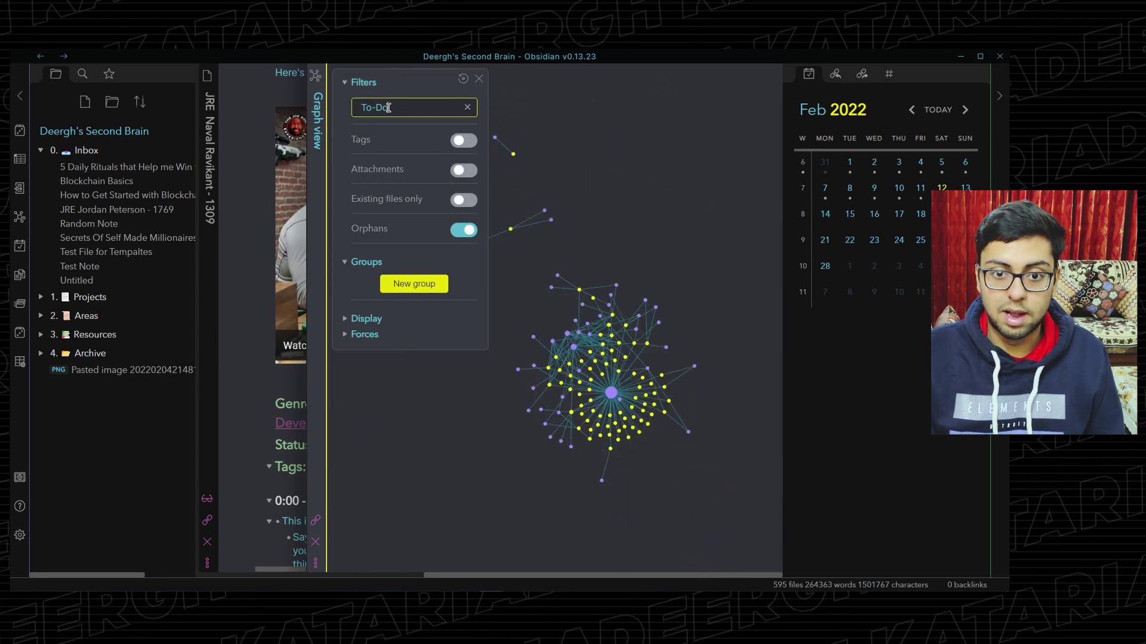
scroll(597, 363, up, 4)
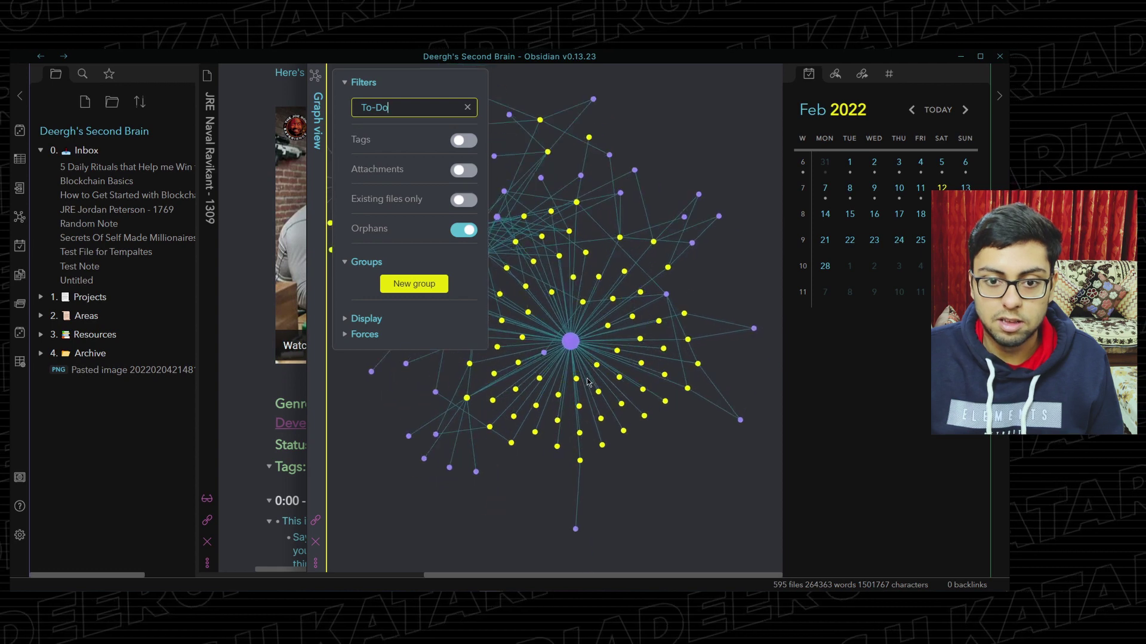
drag(624, 369, 714, 387)
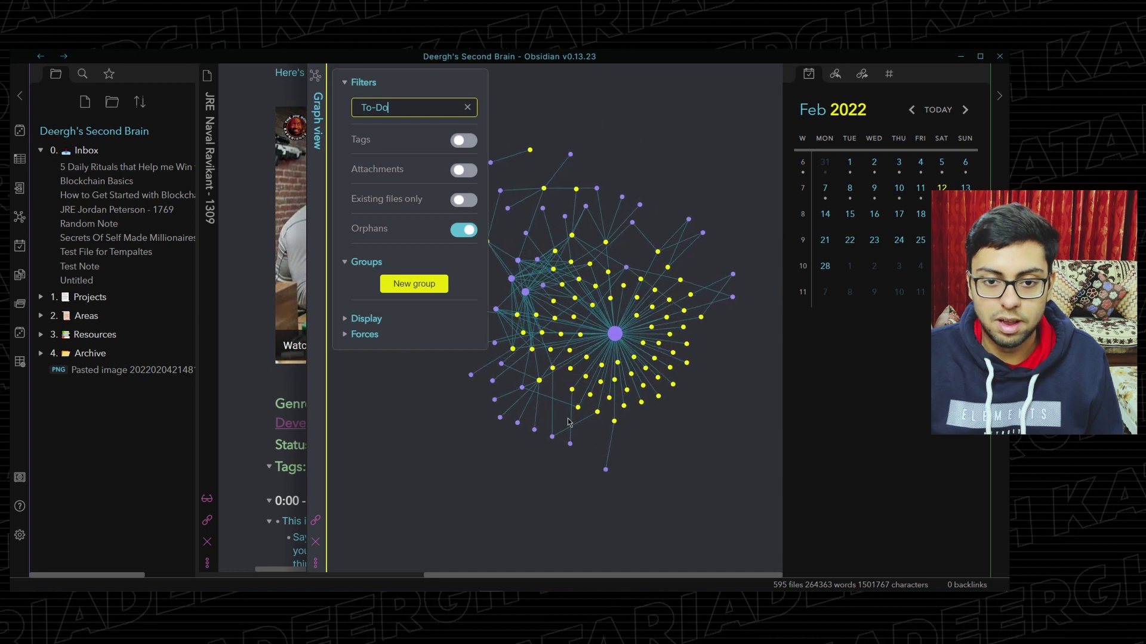
scroll(617, 318, up, 5)
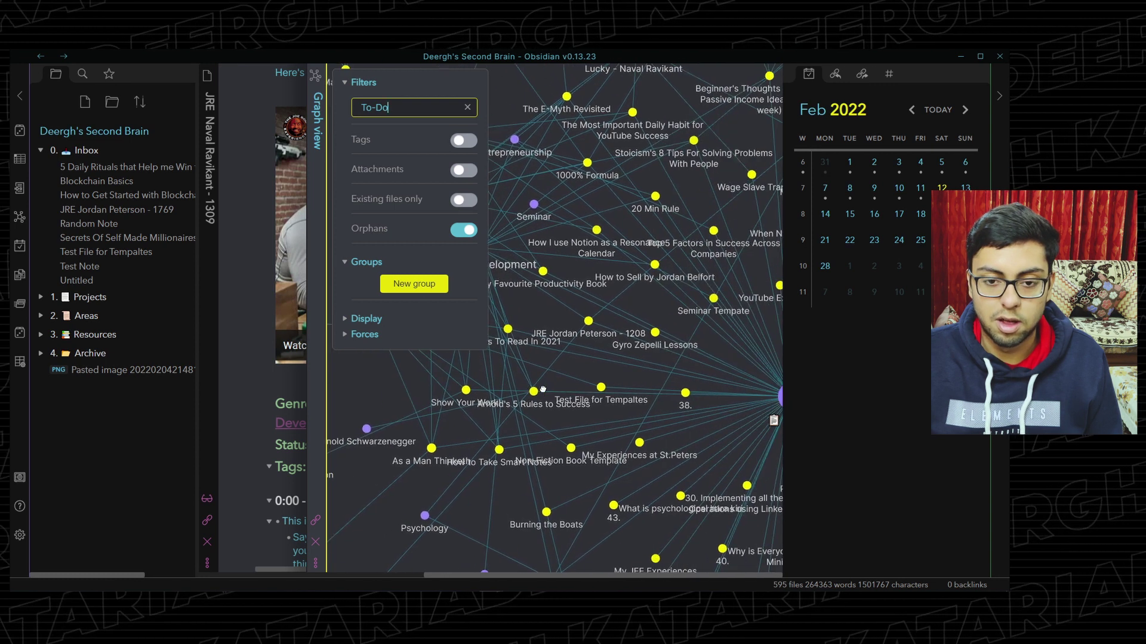
scroll(542, 389, down, 4)
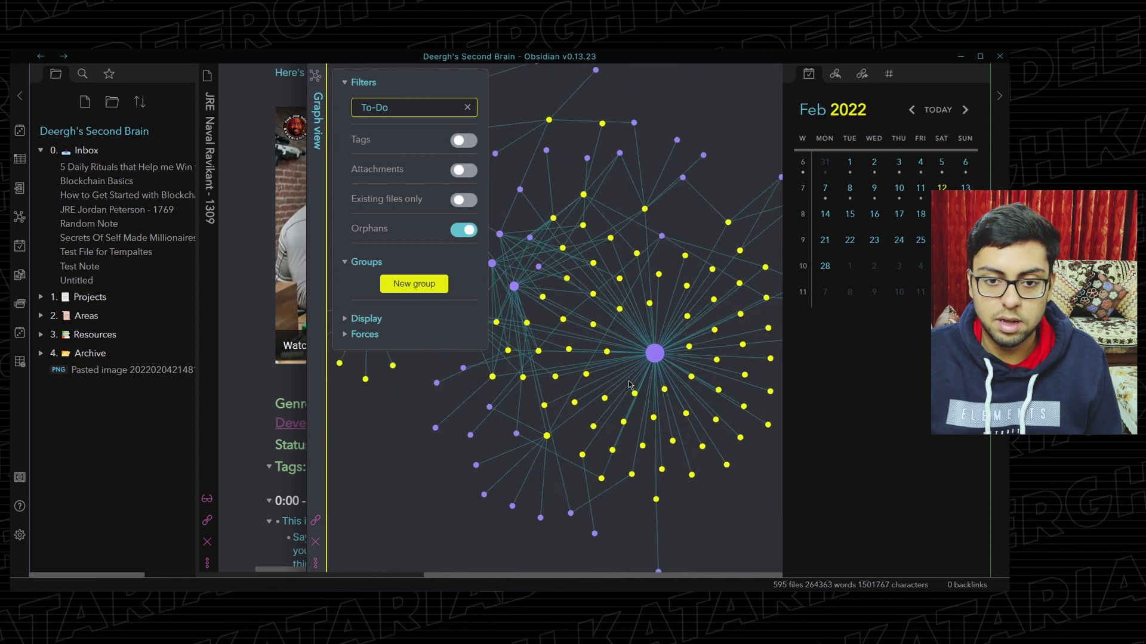
- Clear the graph's search filter, show tags in the graph and inspect the notes connected to #Evergreen
click(463, 111)
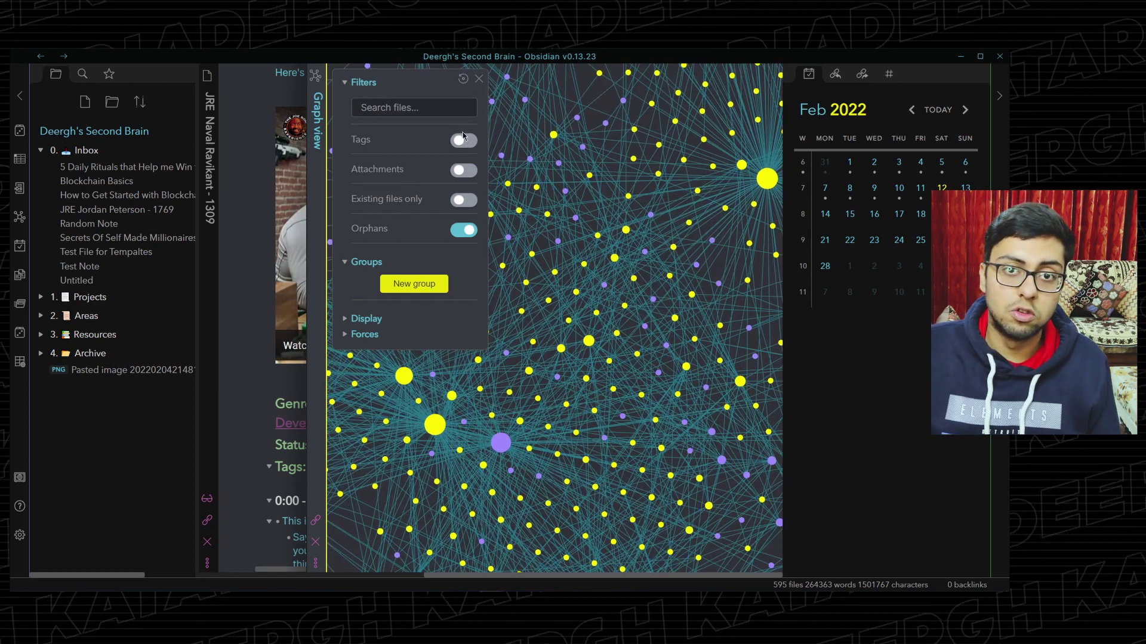
click(462, 143)
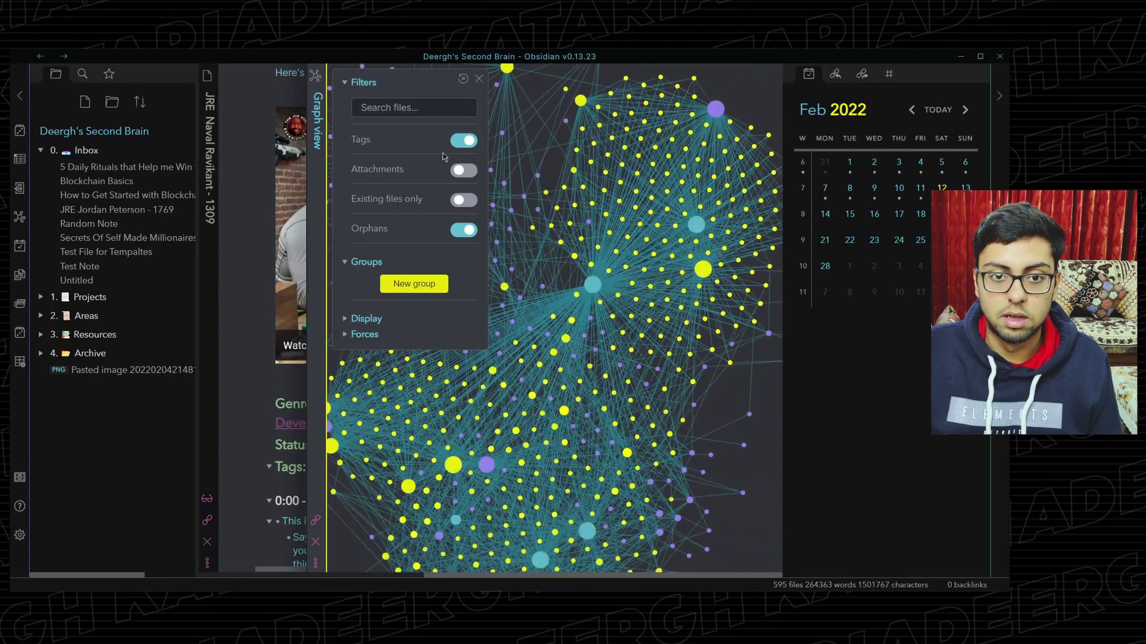
drag(561, 365, 616, 324)
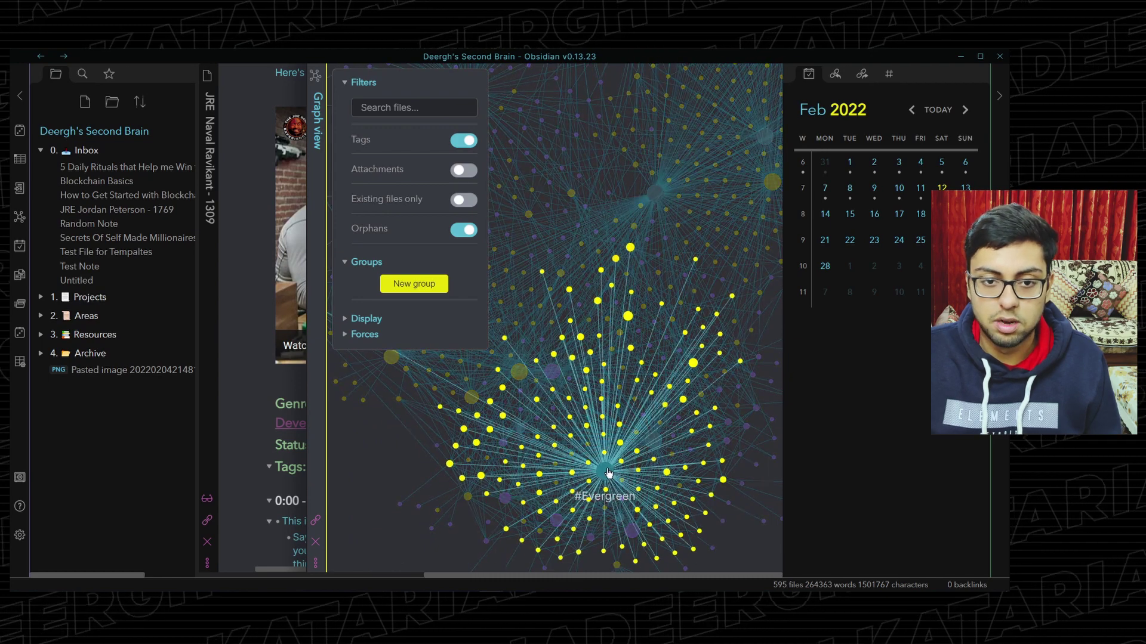
- Hide tags in the graph and bring up the list of all tags in the vault
click(463, 141)
click(888, 74)
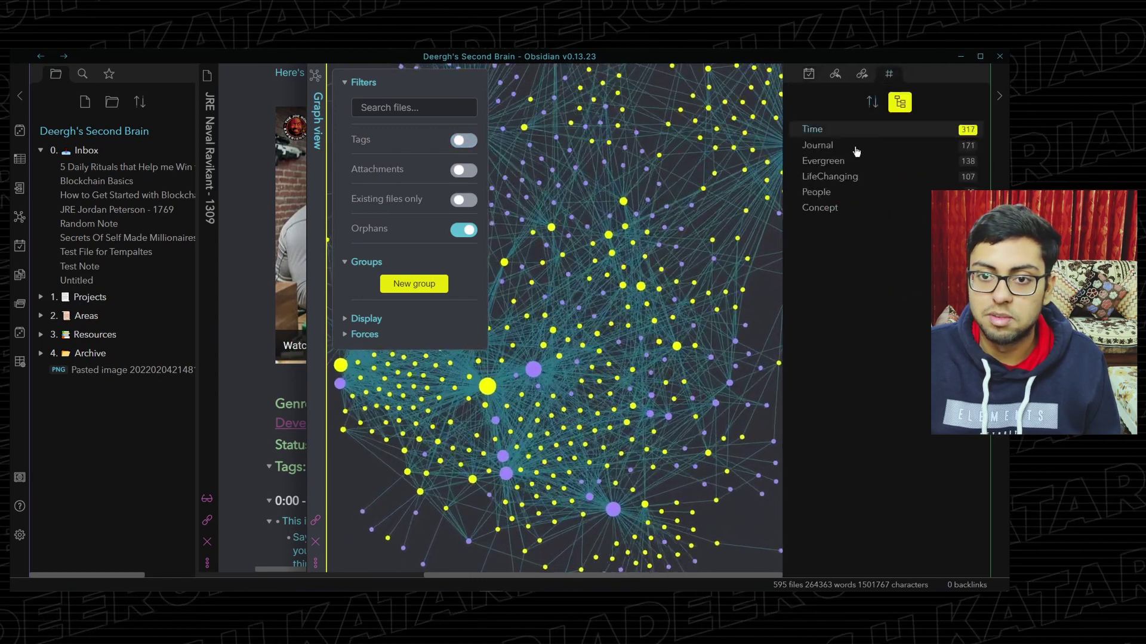